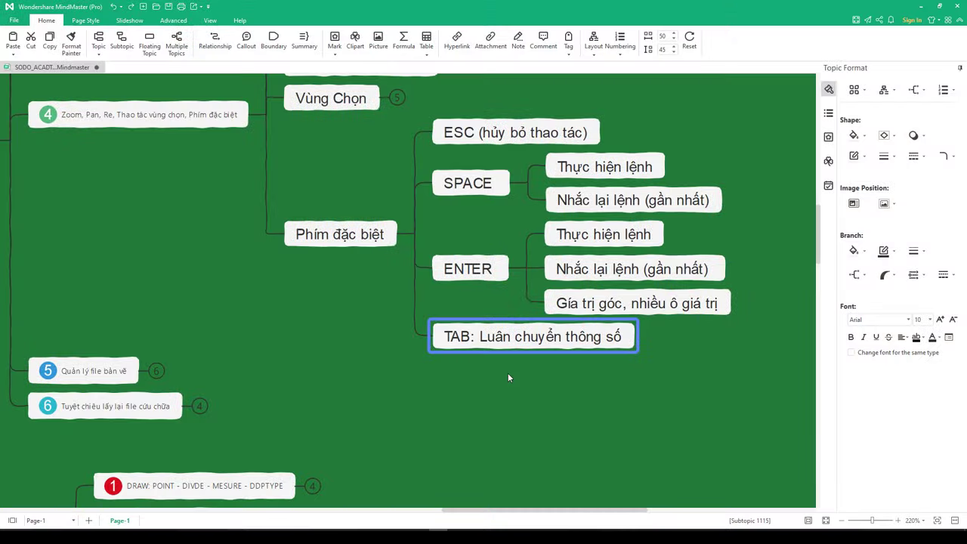
- Scroll and pan around the course mind map to review the Phím đặc biệt branch
scroll(570, 420, "down", 3, "ctrl")
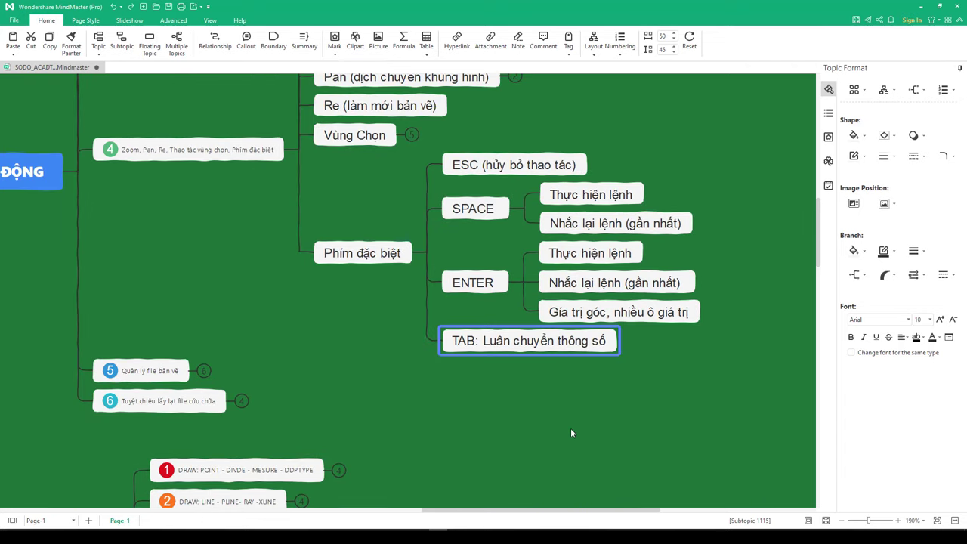
scroll(570, 427, "up", 2)
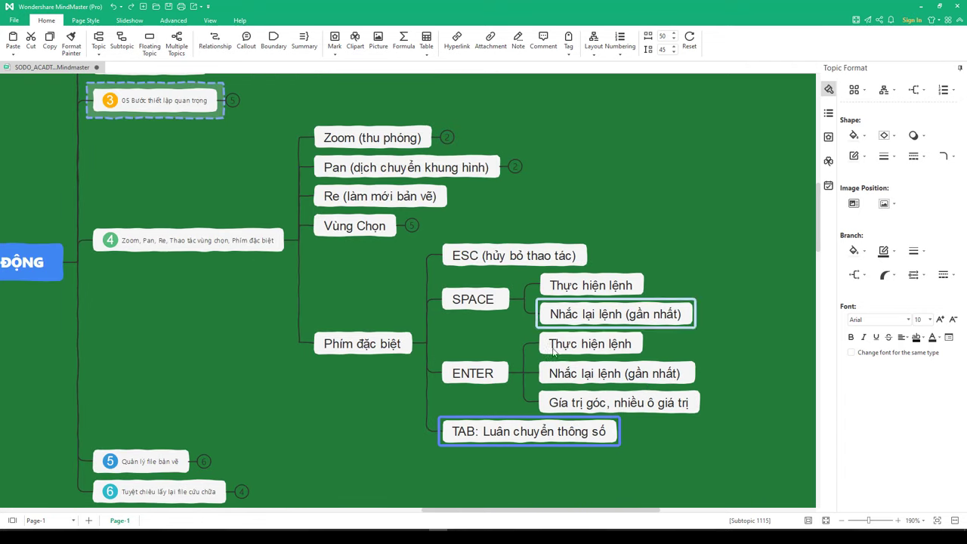
scroll(587, 321, "down", 2, "ctrl")
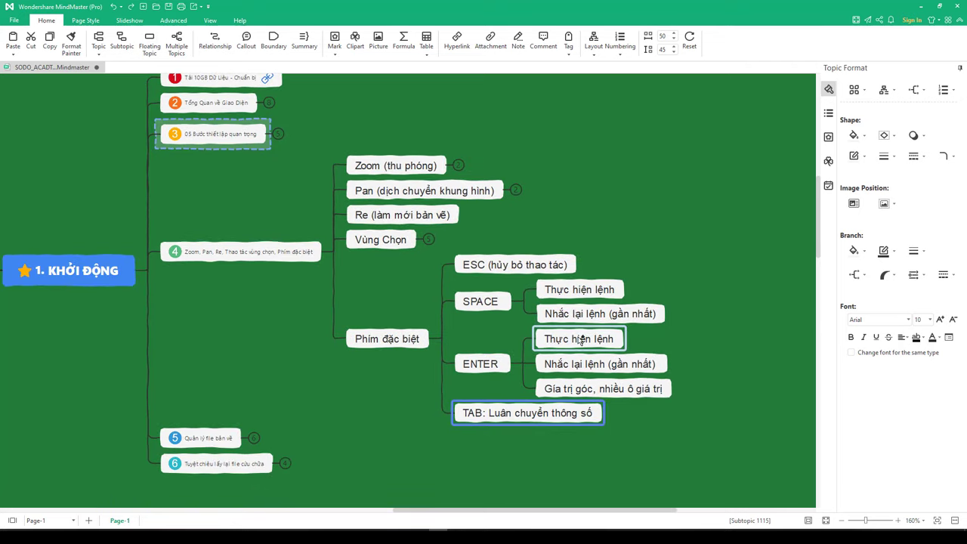
scroll(580, 340, "down", 1, "ctrl")
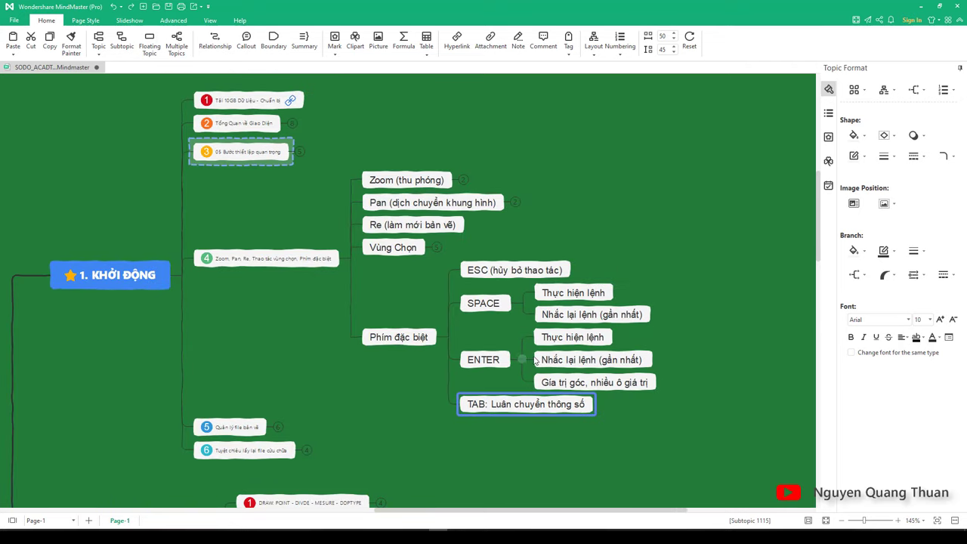
scroll(535, 361, "up", 1, "ctrl")
scroll(538, 362, "up", 1, "ctrl")
scroll(616, 414, "up", 2, "ctrl")
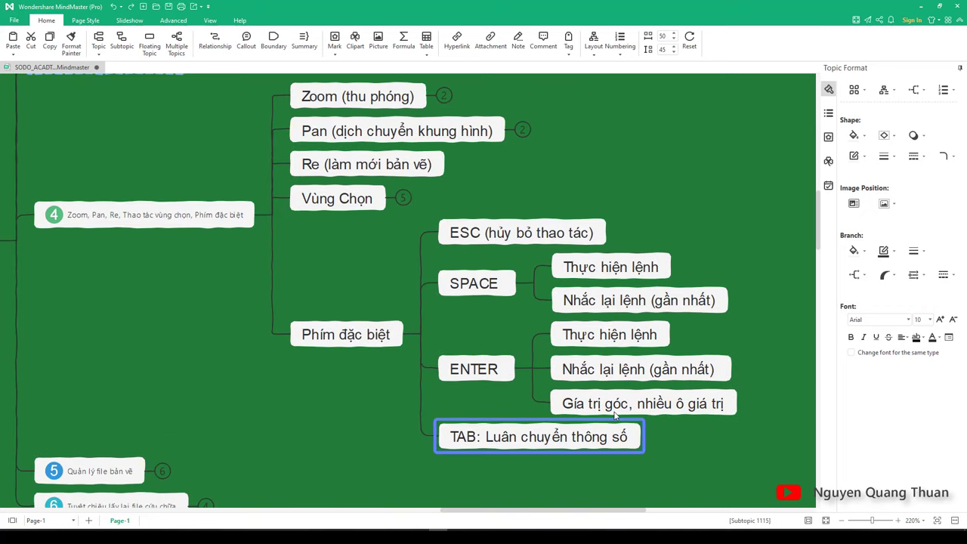
mouse_move(542, 513)
left_mouse_down()
mouse_move(577, 517)
mouse_move(542, 516)
left_mouse_up()
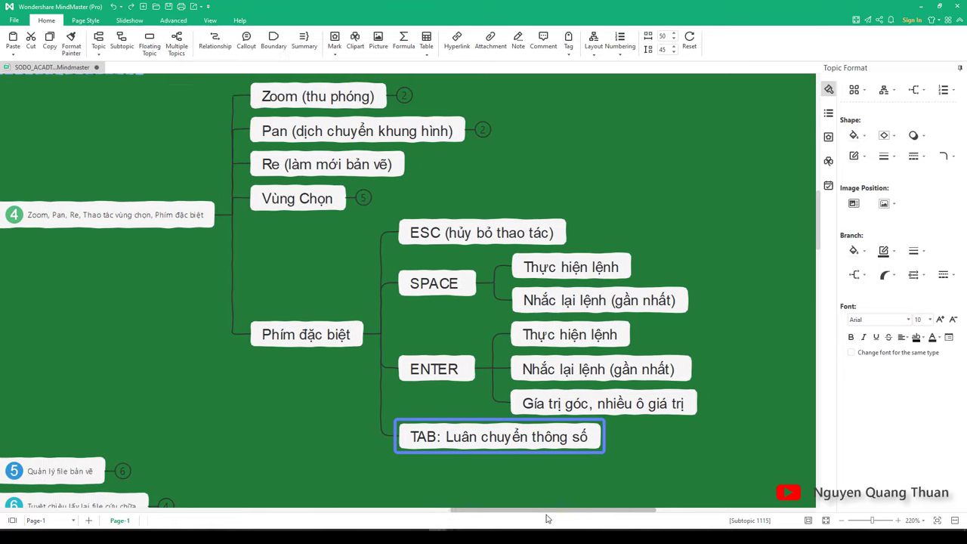
scroll(524, 469, "down", 2, "ctrl")
scroll(524, 469, "down", 1, "ctrl")
scroll(524, 469, "down", 1, "ctrl")
scroll(525, 453, "down", 2)
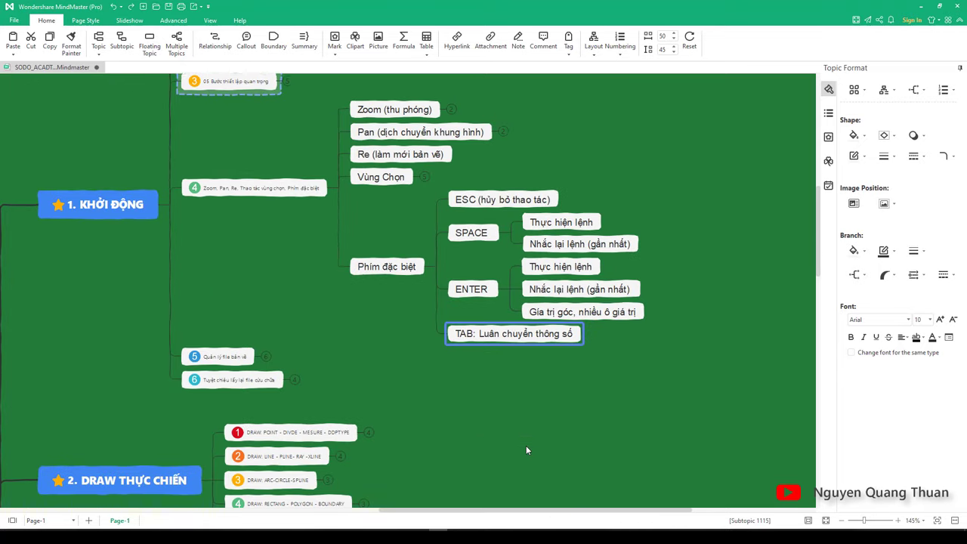
scroll(526, 445, "down", 2)
scroll(294, 365, "down", 2)
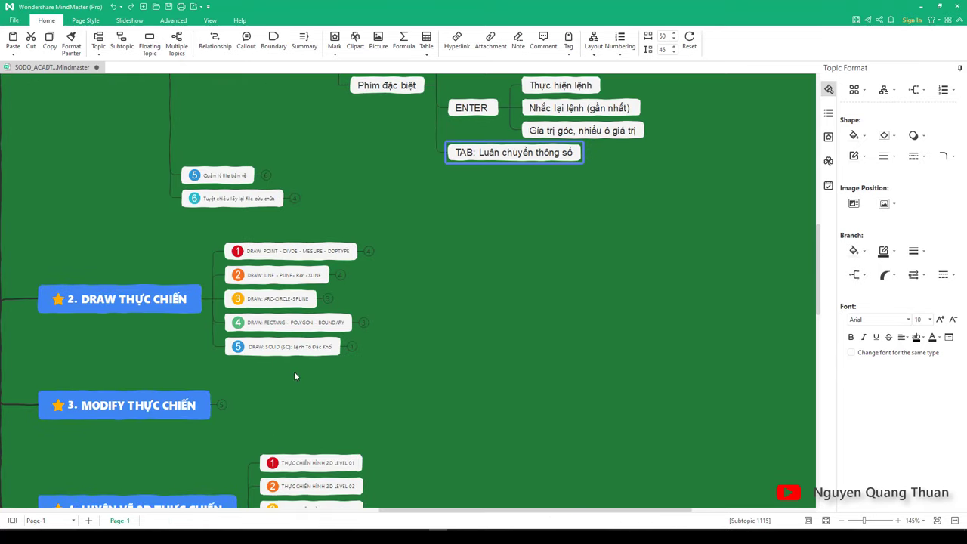
scroll(269, 474, "down", 2)
scroll(184, 372, "down", 2)
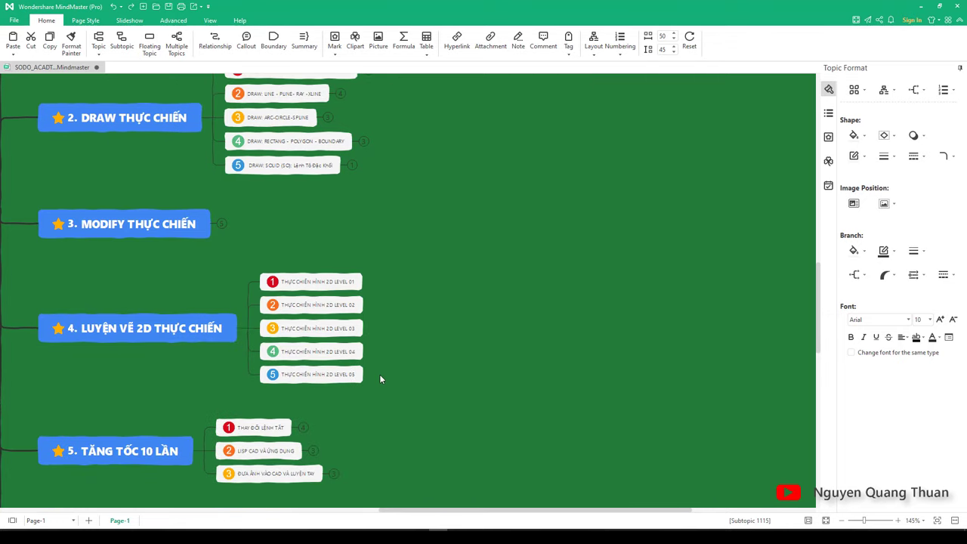
scroll(379, 373, "up", 6)
scroll(631, 257, "up", 1, "ctrl")
scroll(650, 299, "up", 2, "ctrl")
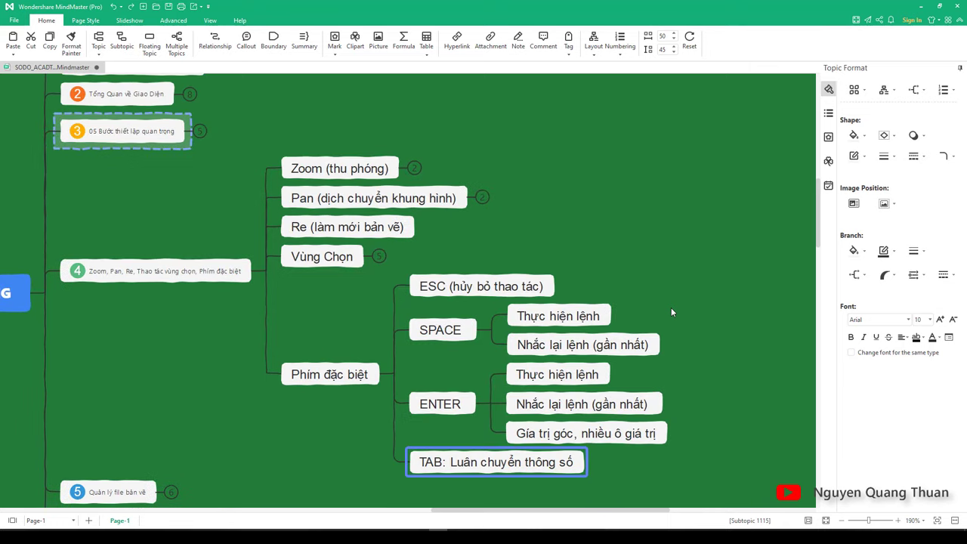
scroll(683, 314, "down", 2, "ctrl")
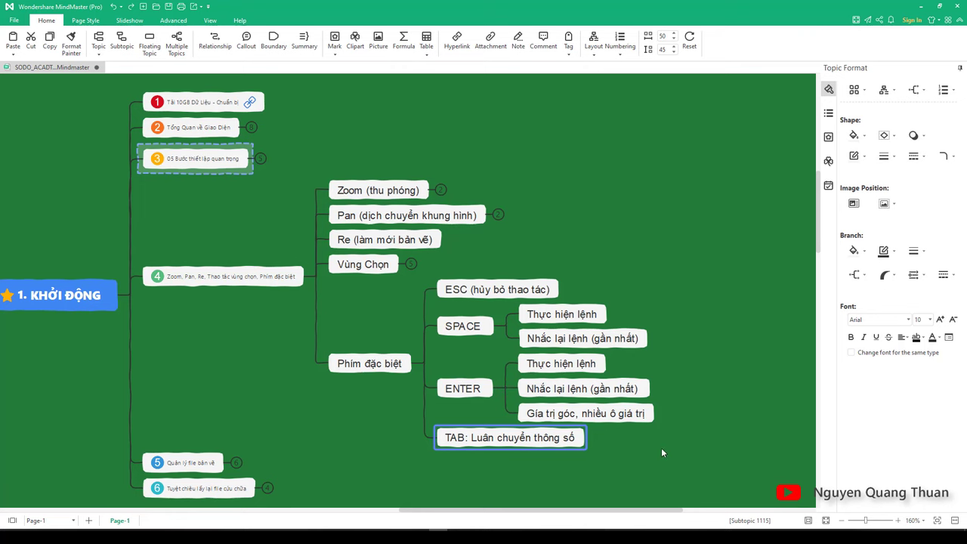
scroll(669, 445, "up", 2, "ctrl")
scroll(674, 445, "up", 2, "ctrl")
- Collapse and re-expand the Phím đặc biệt branch, then select its ESC topic
left_click(365, 355)
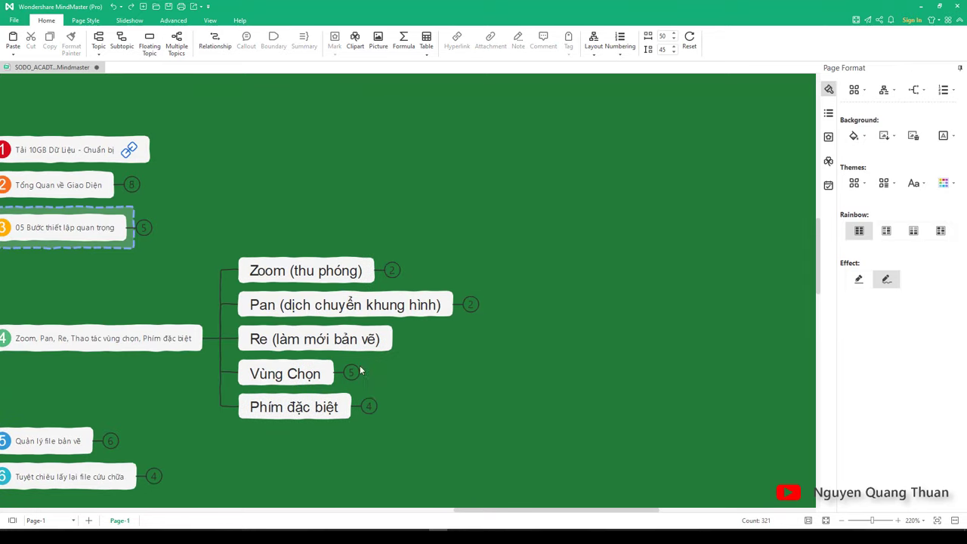
left_click(367, 406)
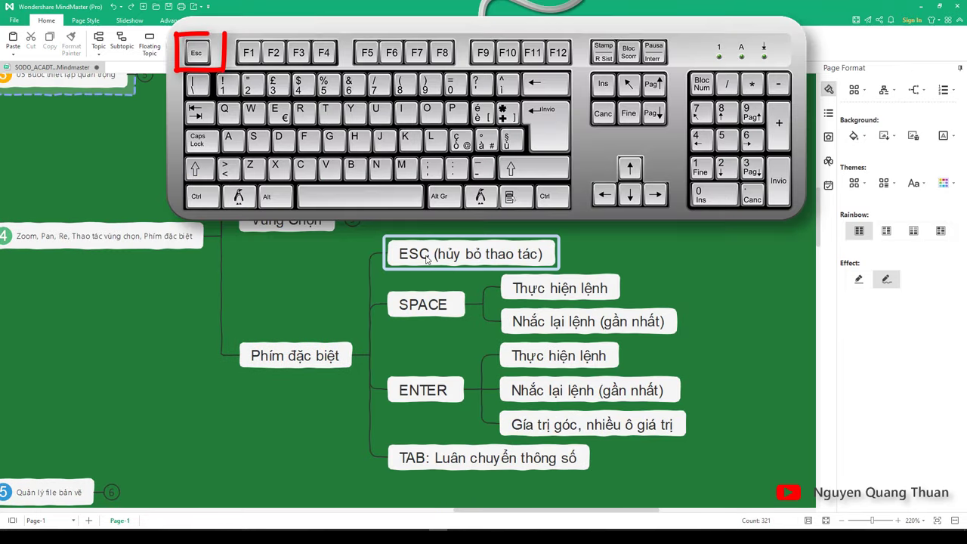
left_click(405, 258)
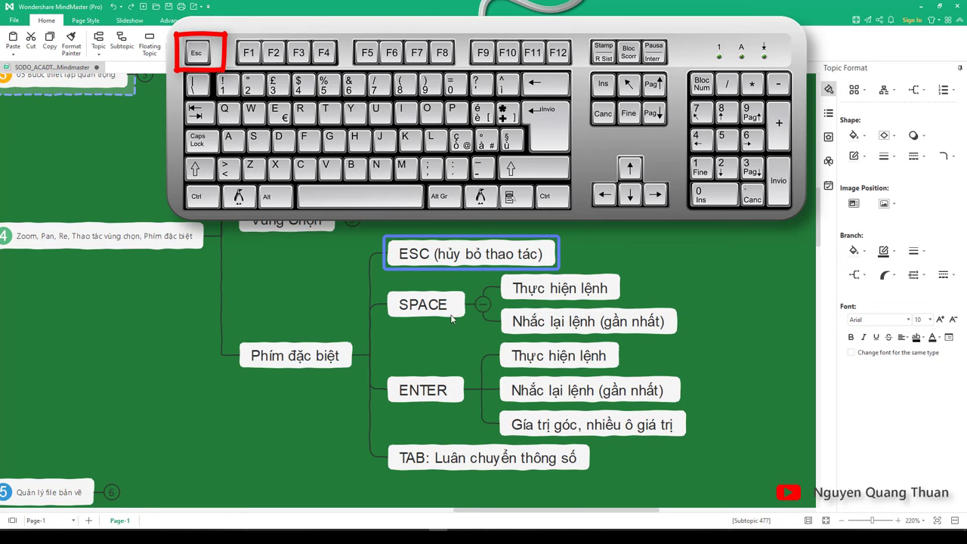
- Step through the SPACE, ENTER and TAB topics, then return to ESC
left_click(417, 304)
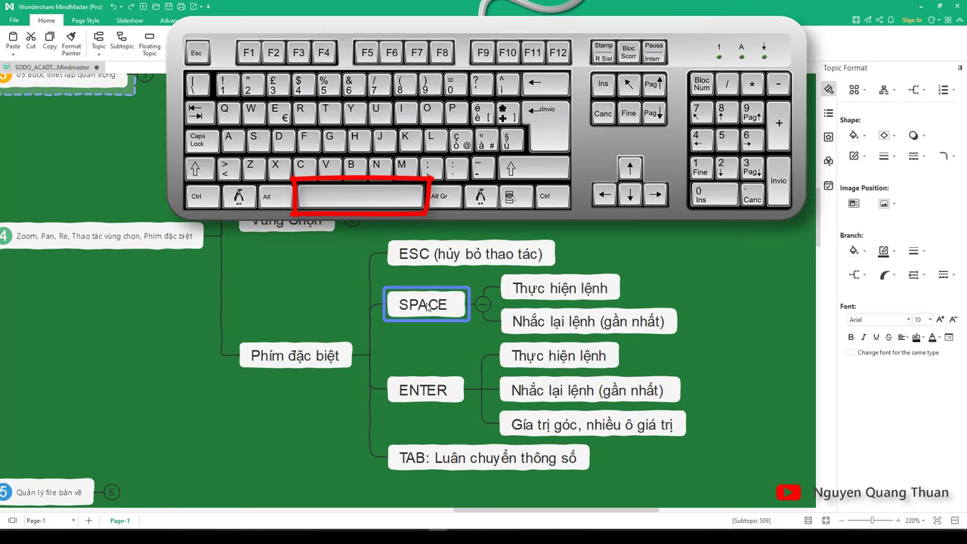
left_click(427, 391)
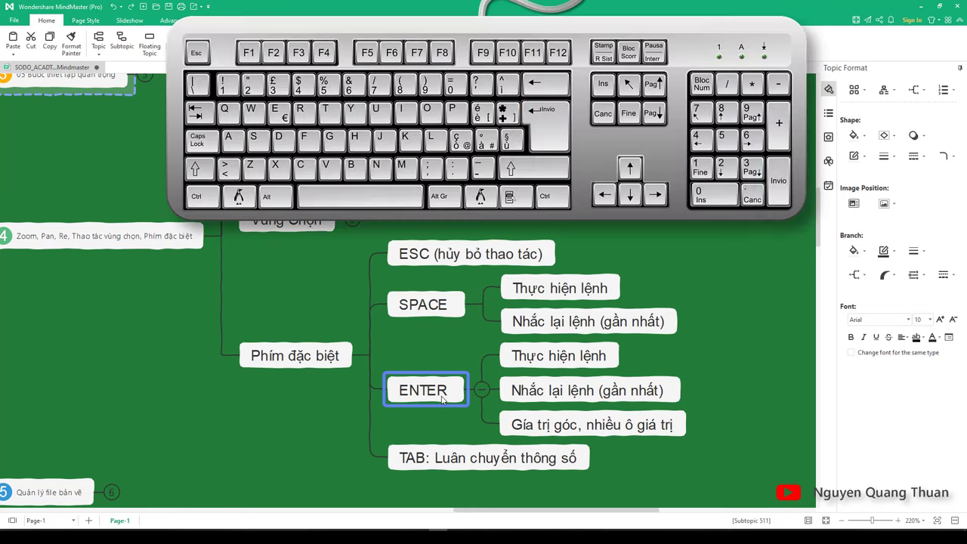
left_click(427, 456)
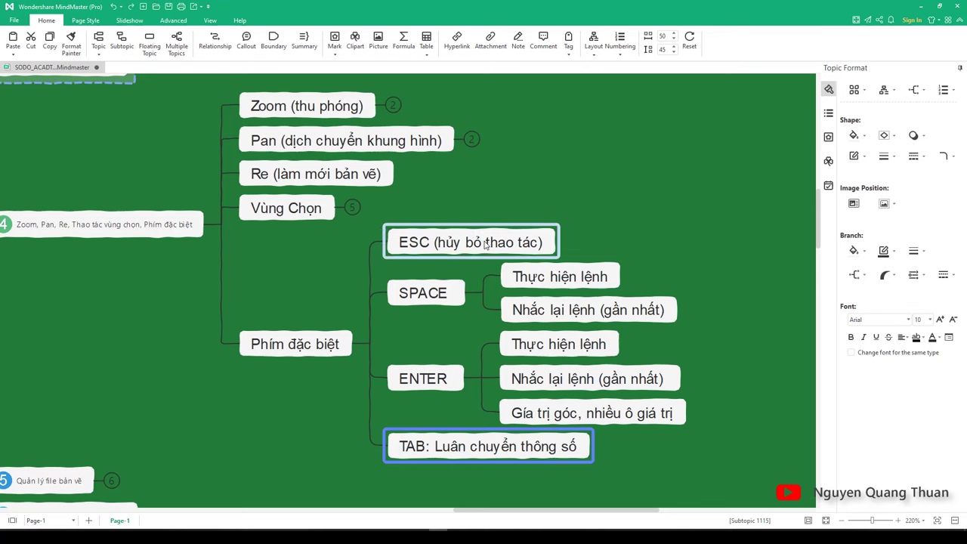
left_click(568, 225)
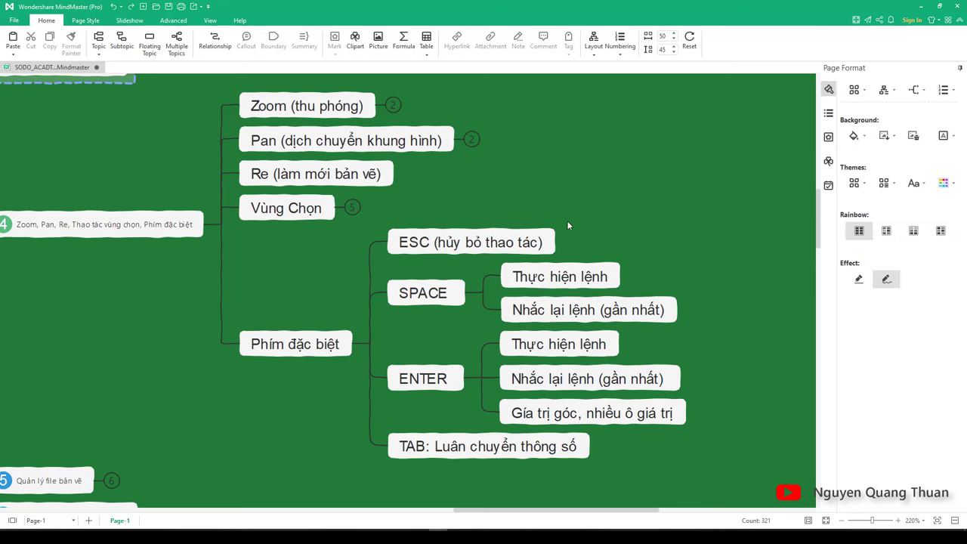
left_click(462, 243)
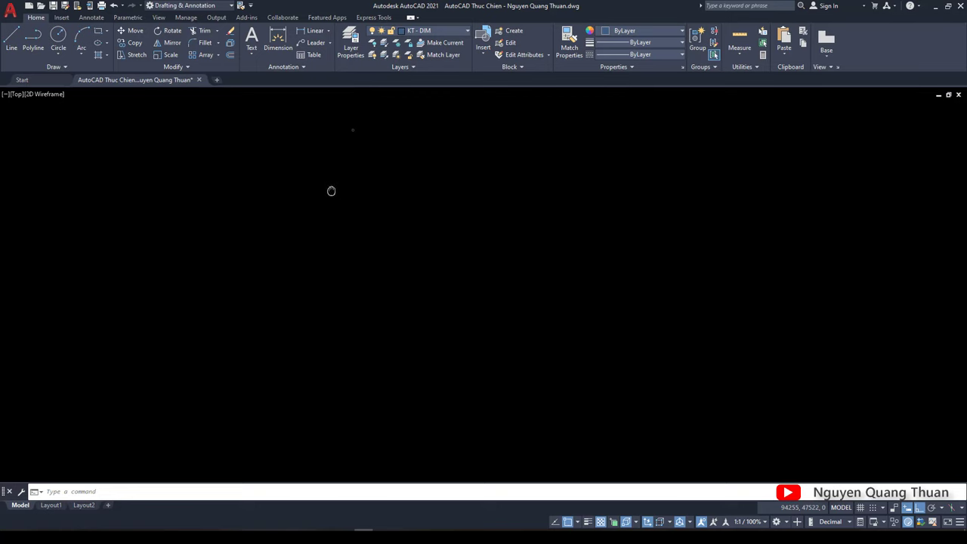
- Draw five overlapping rectangles with RECTANG
left_click(410, 247)
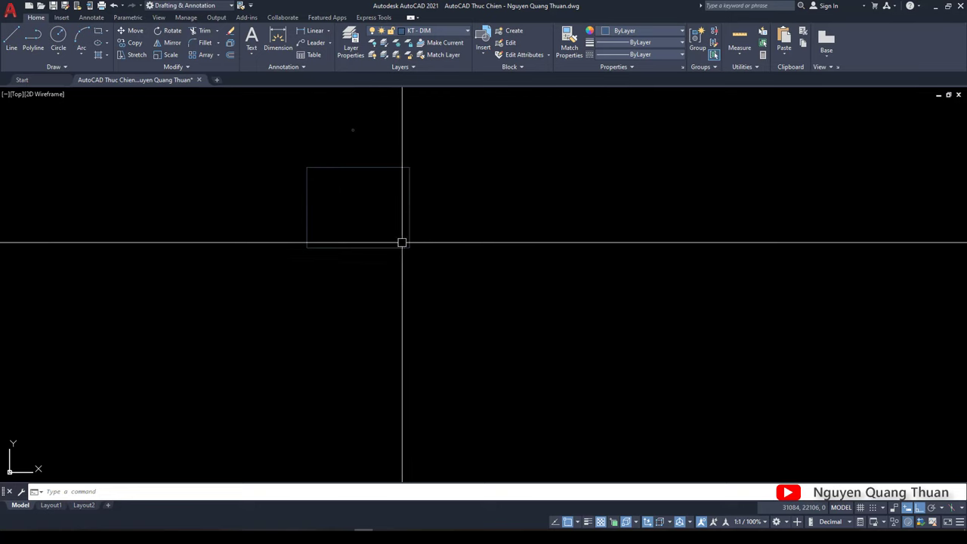
left_click(349, 200)
left_click(450, 272)
left_click(513, 257)
left_click(471, 157)
left_click(561, 230)
left_click(594, 228)
left_click(447, 112)
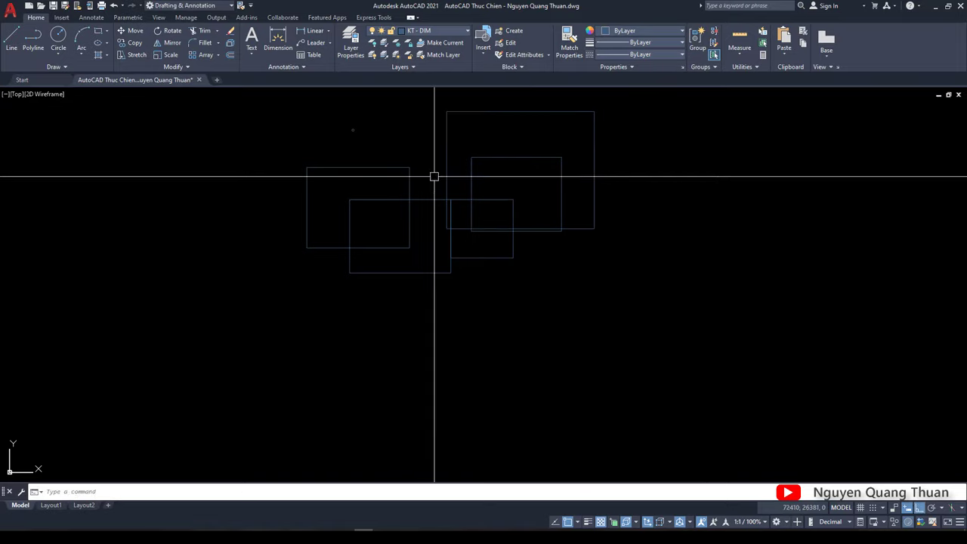
left_click(371, 138)
left_click(474, 245)
- Window-select all the rectangles, then cancel the selection with Esc
scroll(442, 236, "down", 2)
left_click(604, 276)
left_click(421, 173)
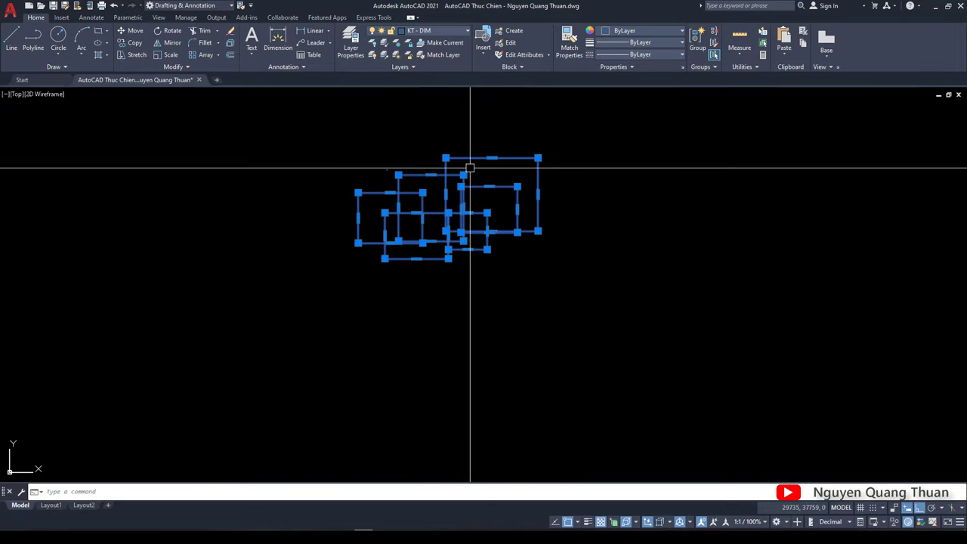
key("Escape")
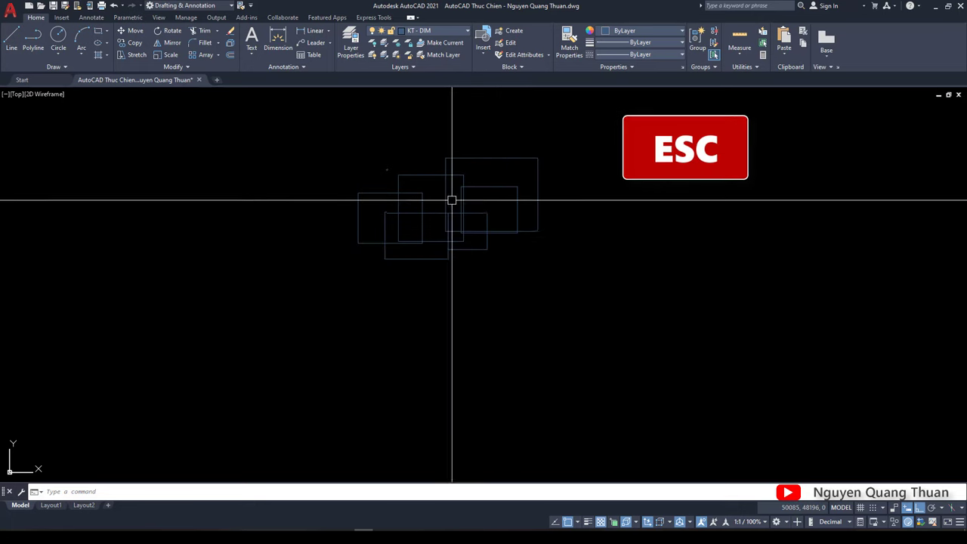
- Reselect all the rectangles and cancel a pending selection window with Esc
left_click(291, 118)
left_click(679, 335)
left_click(712, 328)
left_click(261, 127)
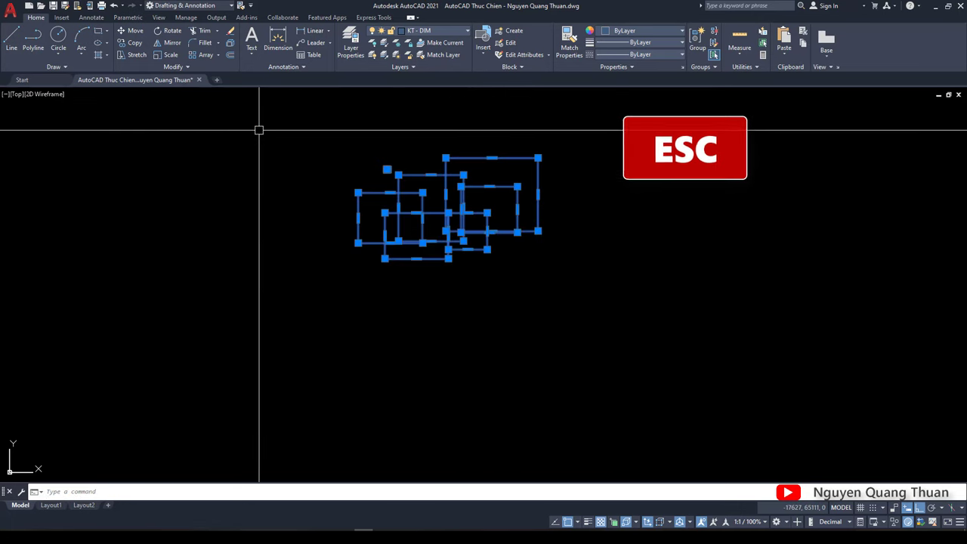
left_click(268, 115)
key("Escape")
- Reselect the rectangles, deselect them with Esc, and start the L (LINE) command
left_click(662, 311)
left_click(241, 121)
scroll(373, 179, "down", 2)
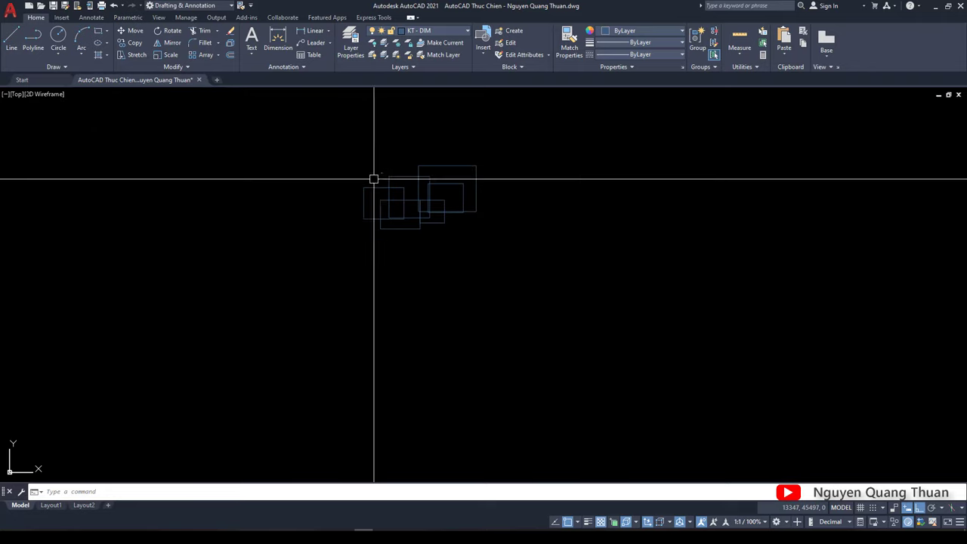
left_click(338, 151)
key("Escape")
scroll(470, 199, "up", 3)
scroll(421, 271, "up", 1)
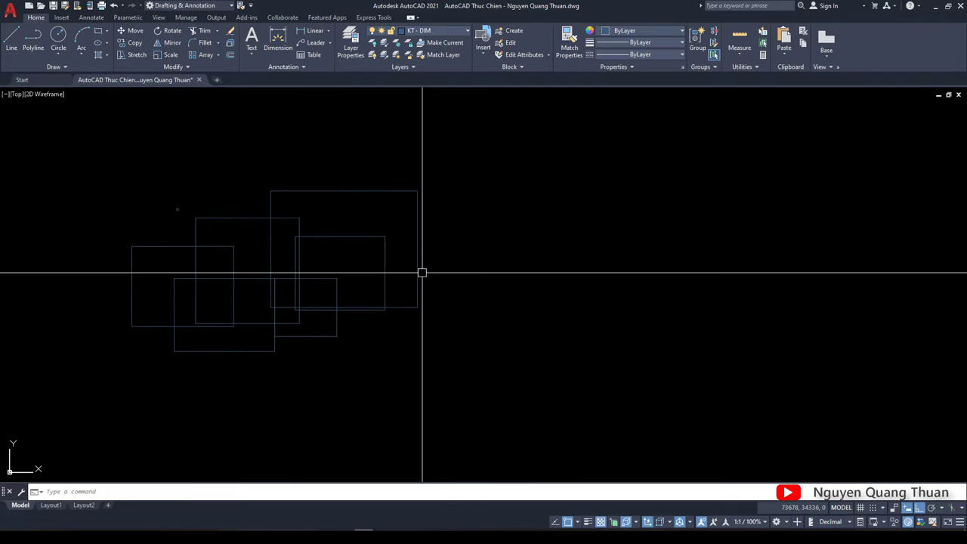
type("L")
key("Return")
left_click(451, 225)
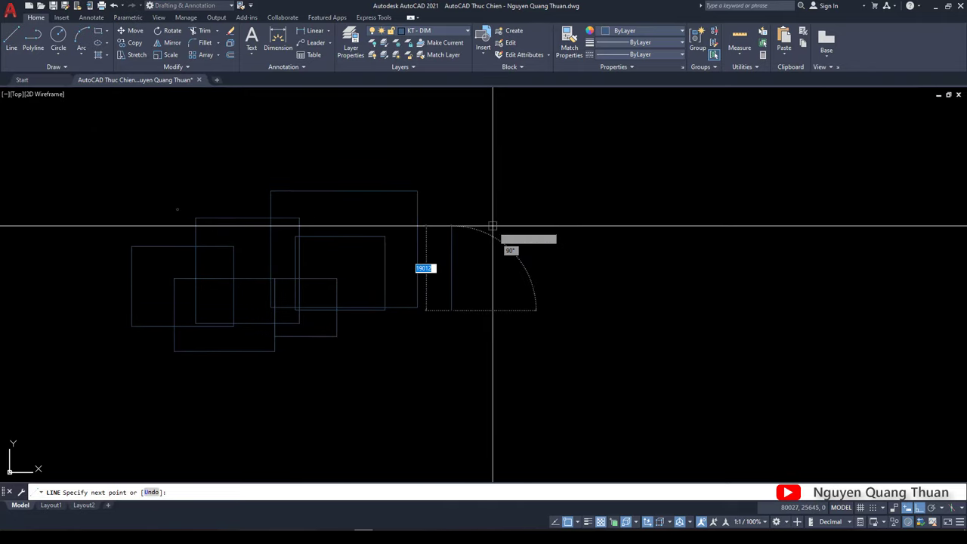
key("F8")
left_click(549, 274)
left_click(590, 210)
left_click(623, 263)
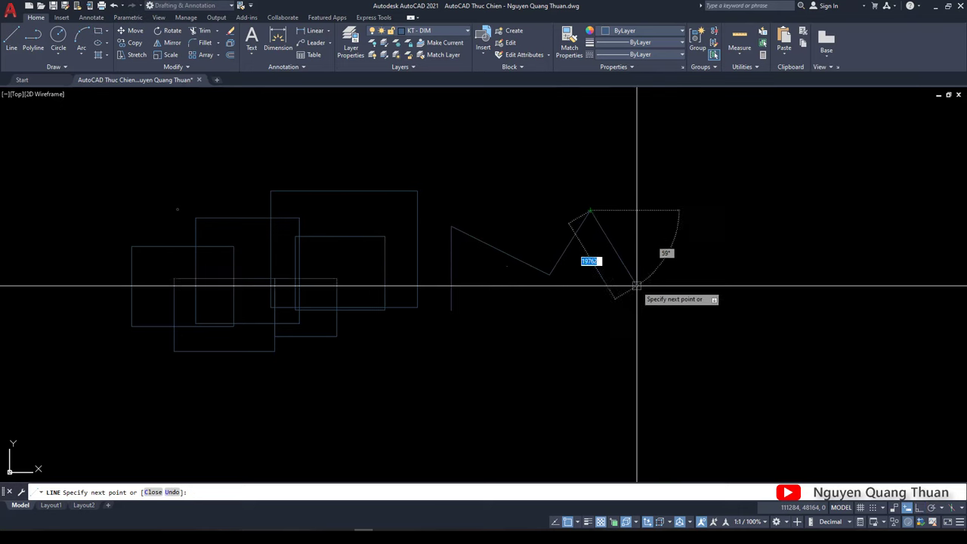
middle_click_drag(676, 262, 578, 309)
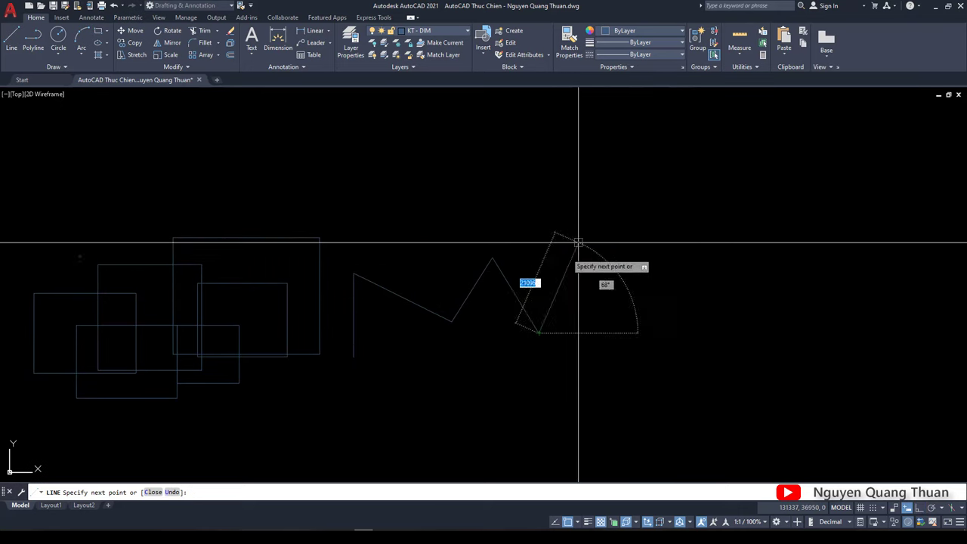
left_click(499, 403)
left_click(564, 420)
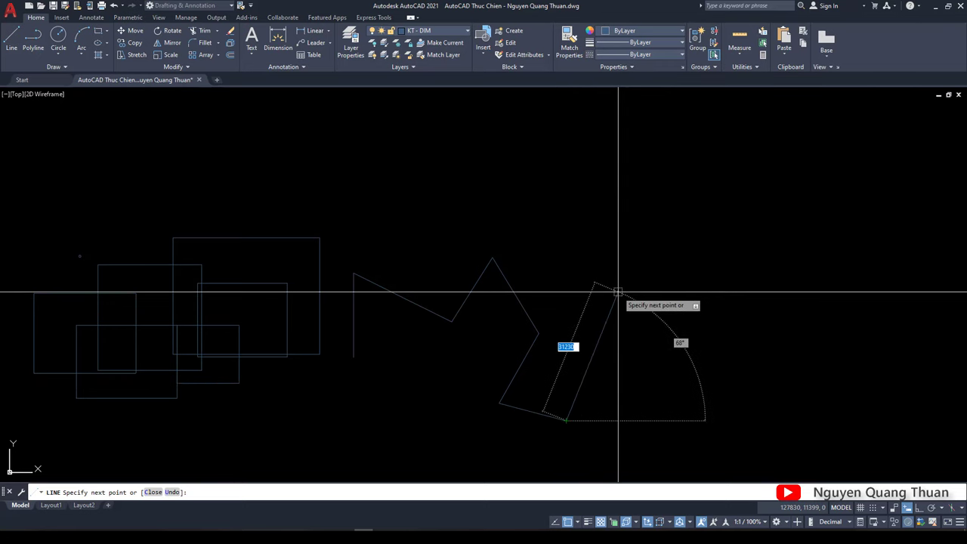
key("Escape")
scroll(570, 272, "down", 1)
left_click(637, 179)
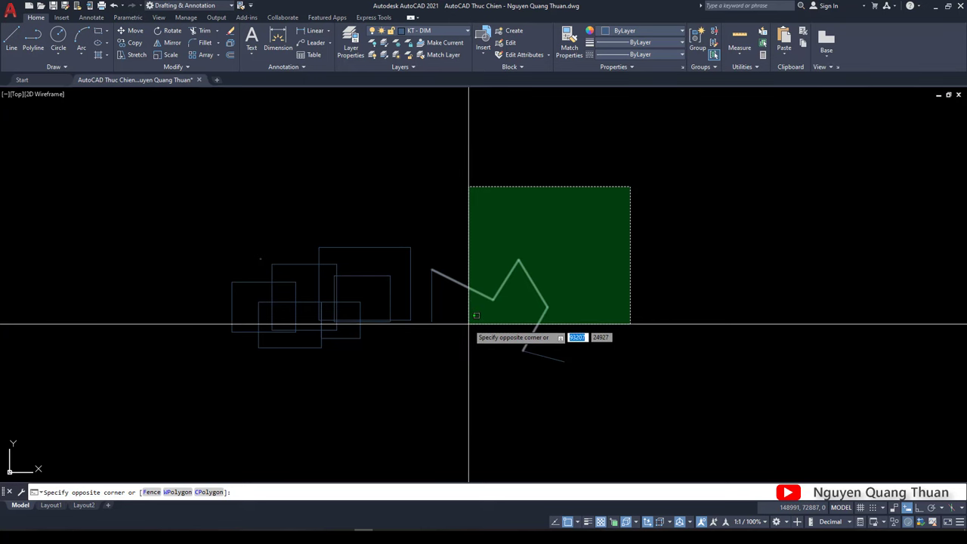
key("Escape")
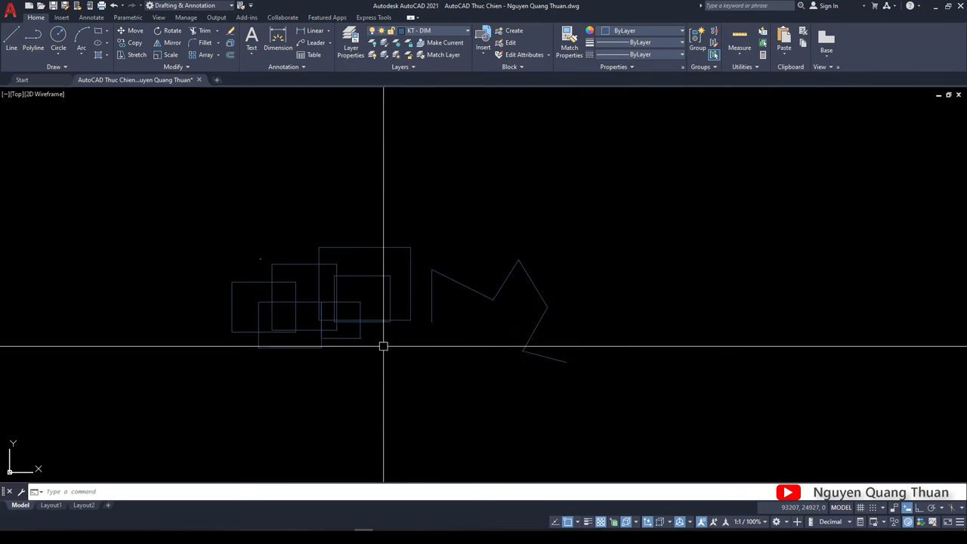
middle_click_drag(385, 345, 466, 360)
scroll(499, 306, "up", 2)
left_click(802, 408)
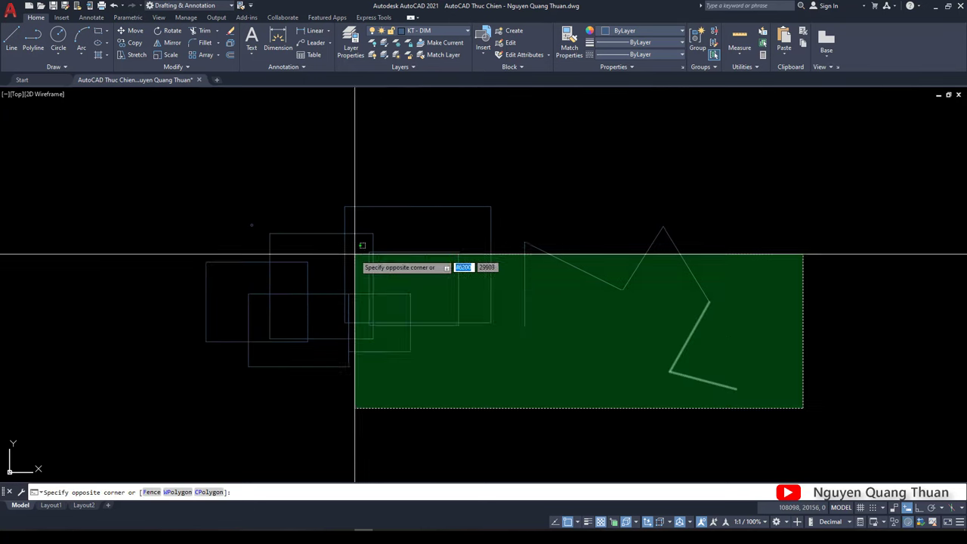
left_click(174, 128)
key("Escape")
scroll(528, 249, "down", 2)
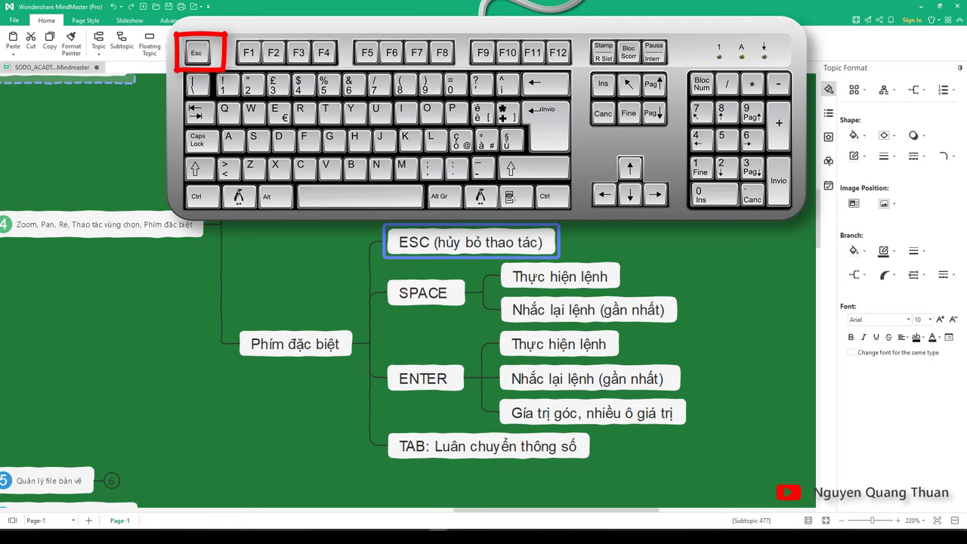
left_click(424, 297)
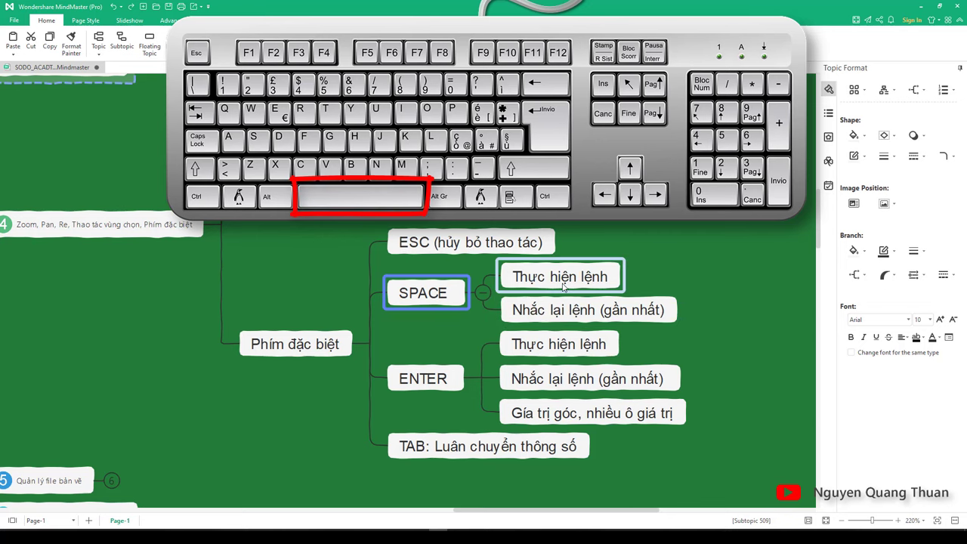
left_click(564, 286)
left_click(553, 316)
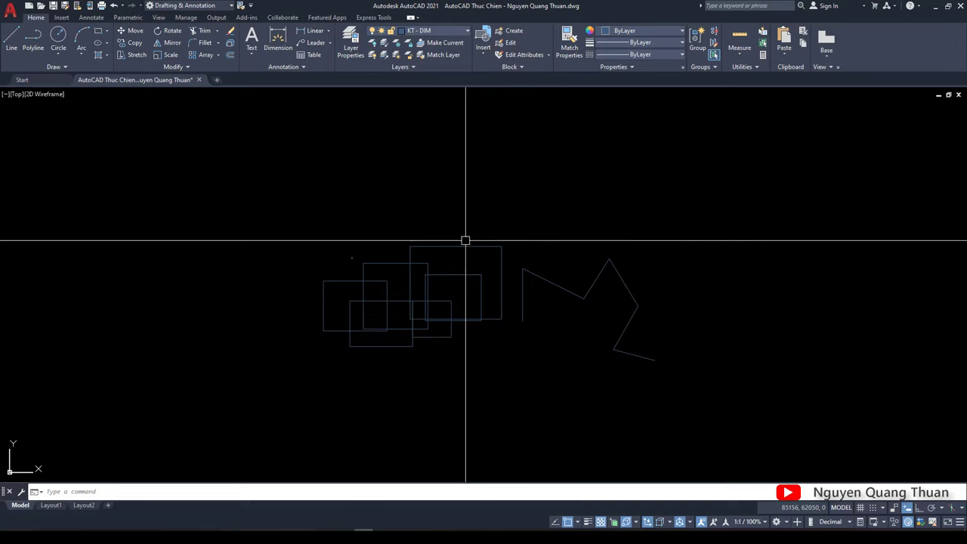
- Window-select all existing objects and erase them
left_click(715, 385)
left_click(290, 194)
key("space")
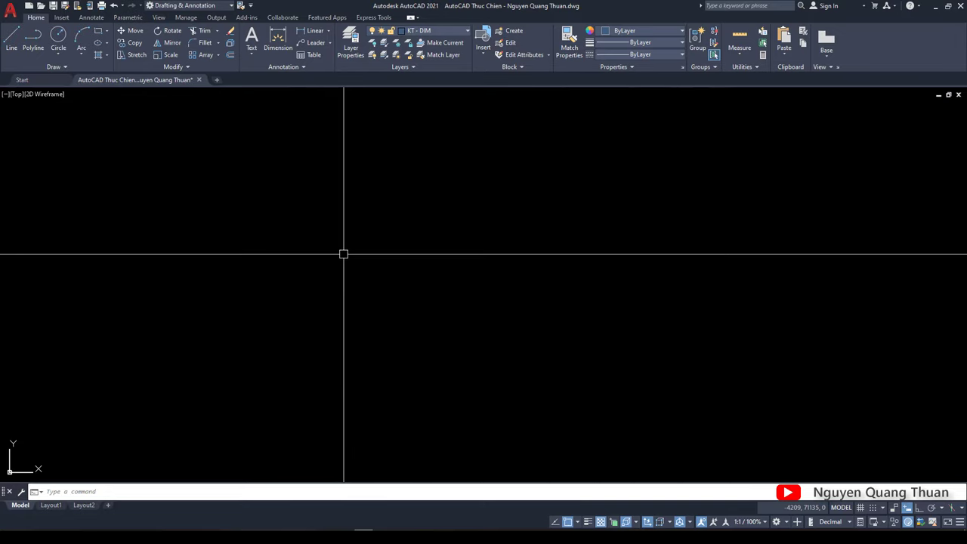
- Draw a three-segment zigzag line with LINE after one cancelled start
type("l")
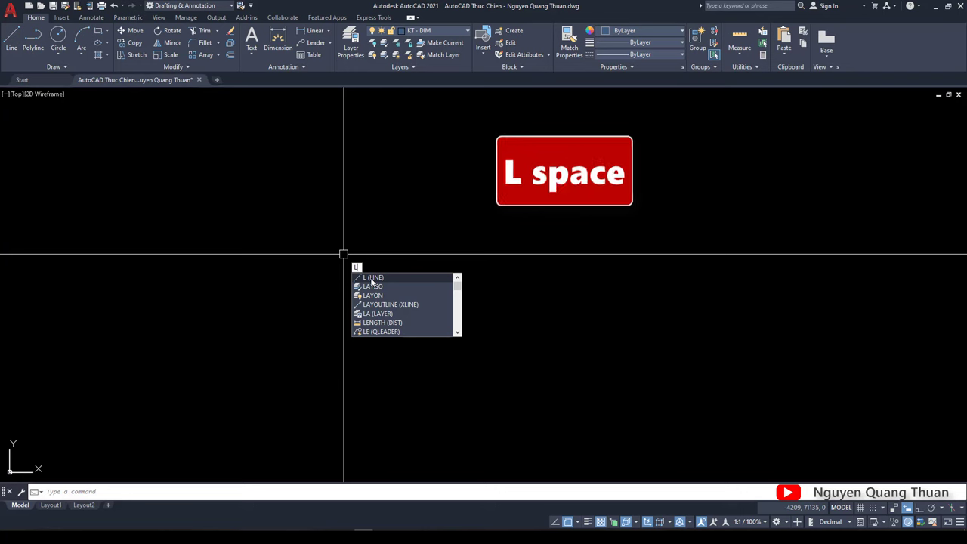
key("space")
key("Escape")
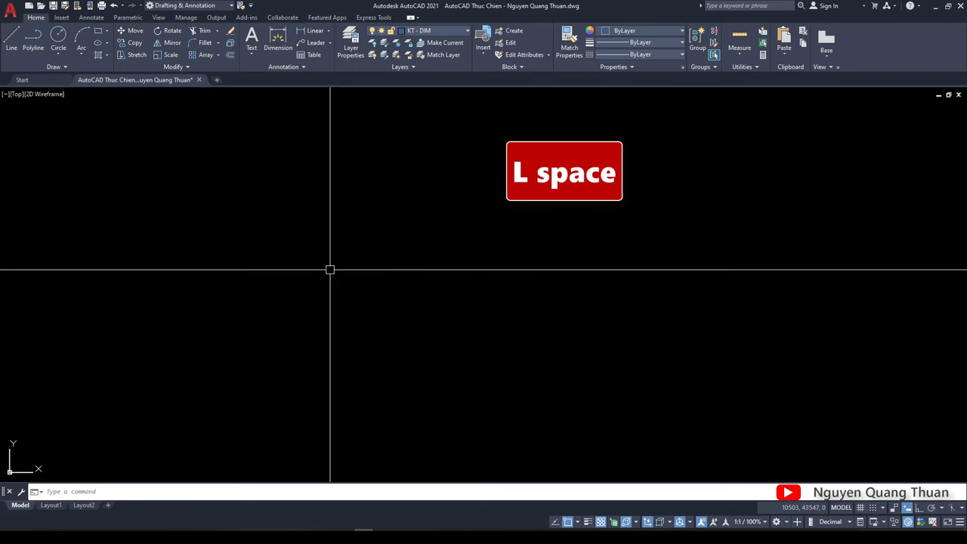
type("l")
key("space")
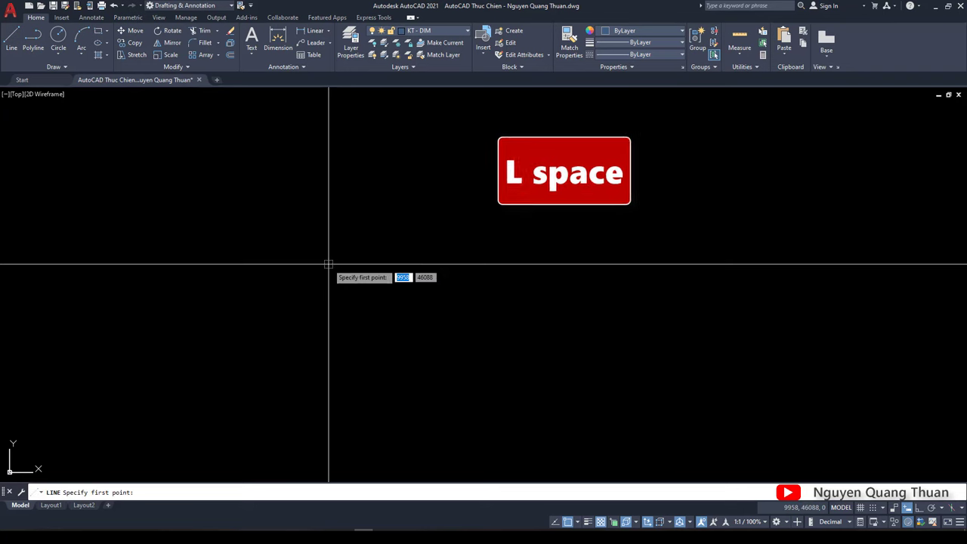
left_click(318, 268)
left_click(357, 234)
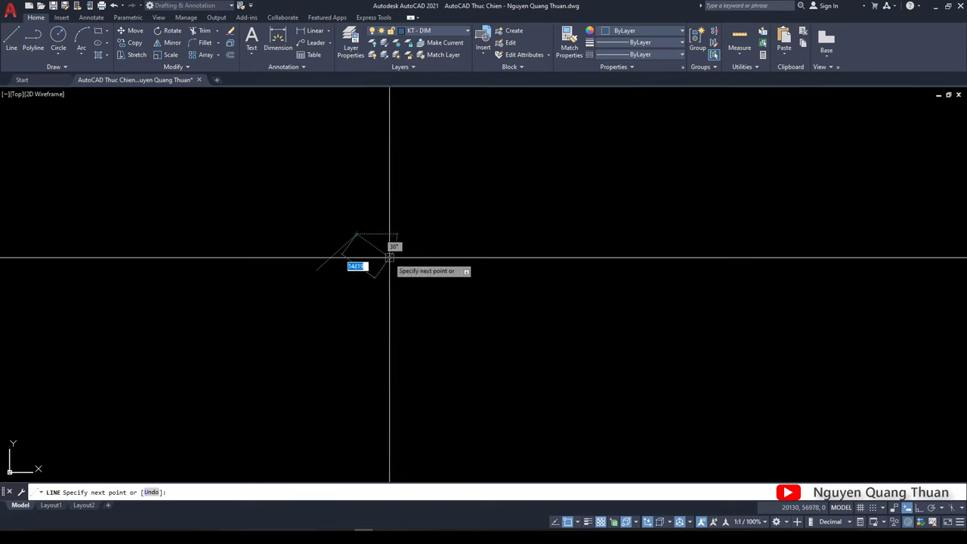
left_click(395, 259)
left_click(416, 217)
key("Escape")
middle_click_drag(379, 289, 395, 263)
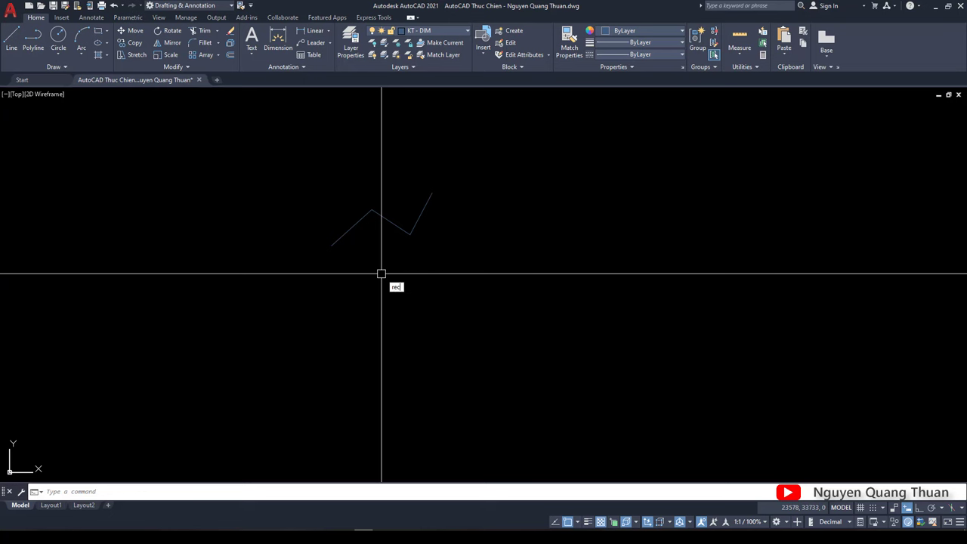
key("space")
- Finish a small rectangle below the zigzag, then pick the zigzag for copying with CO
left_click(344, 266)
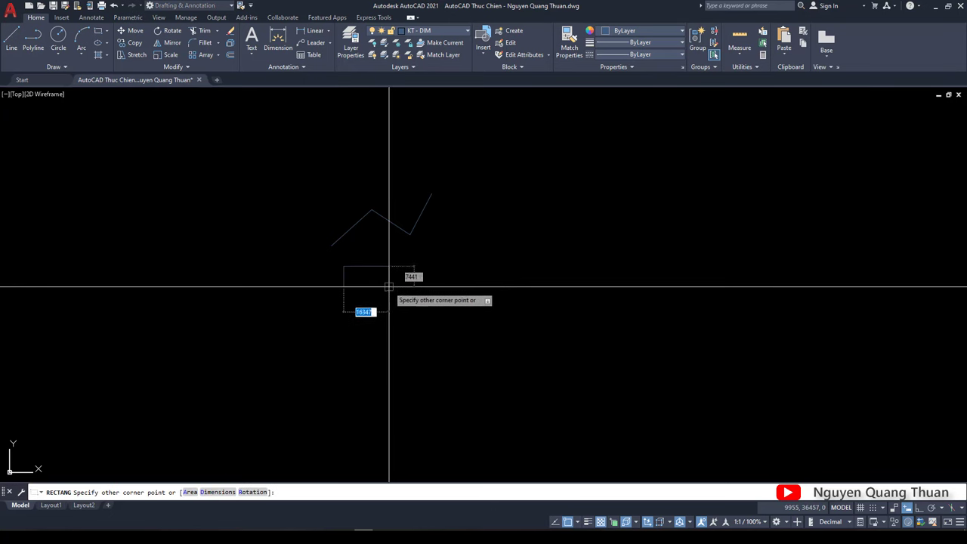
left_click(402, 296)
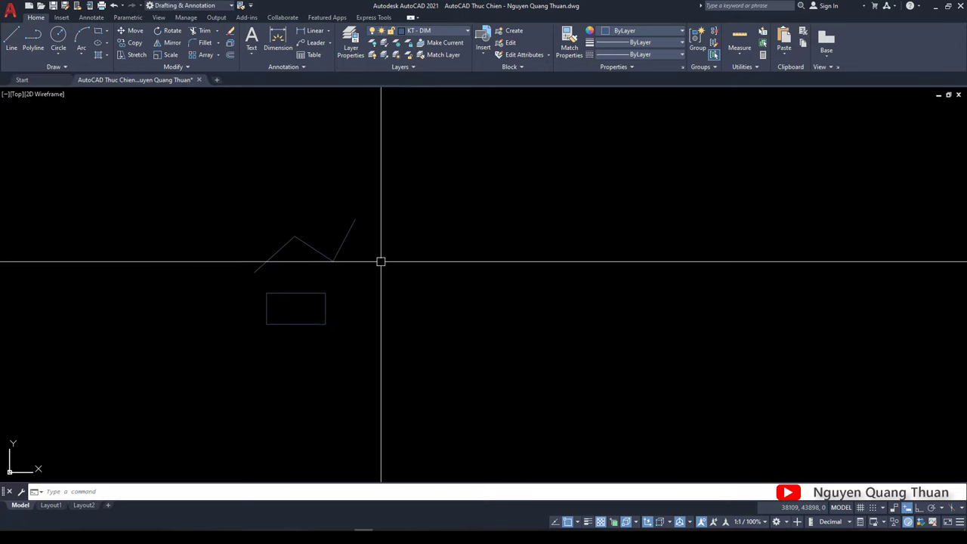
type("c")
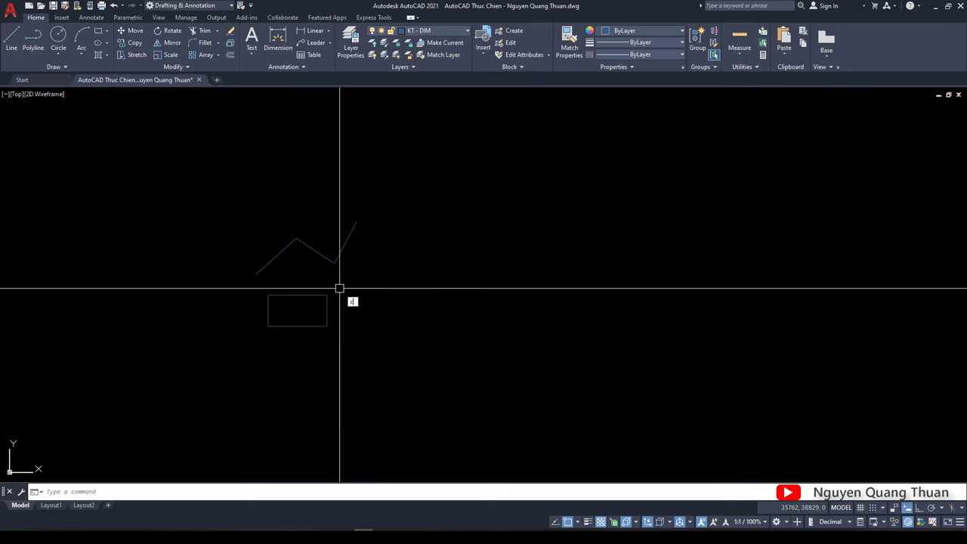
type("o")
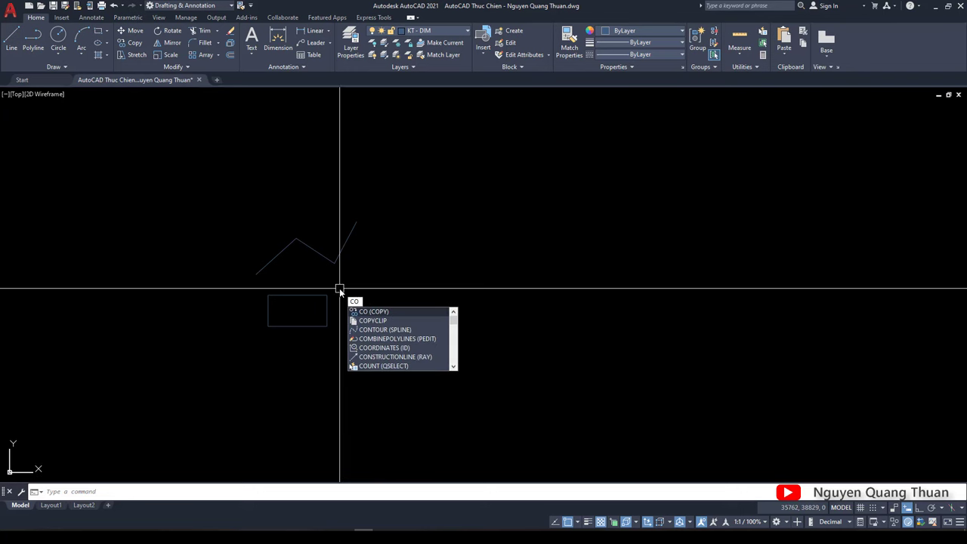
key("Return")
left_click(378, 201)
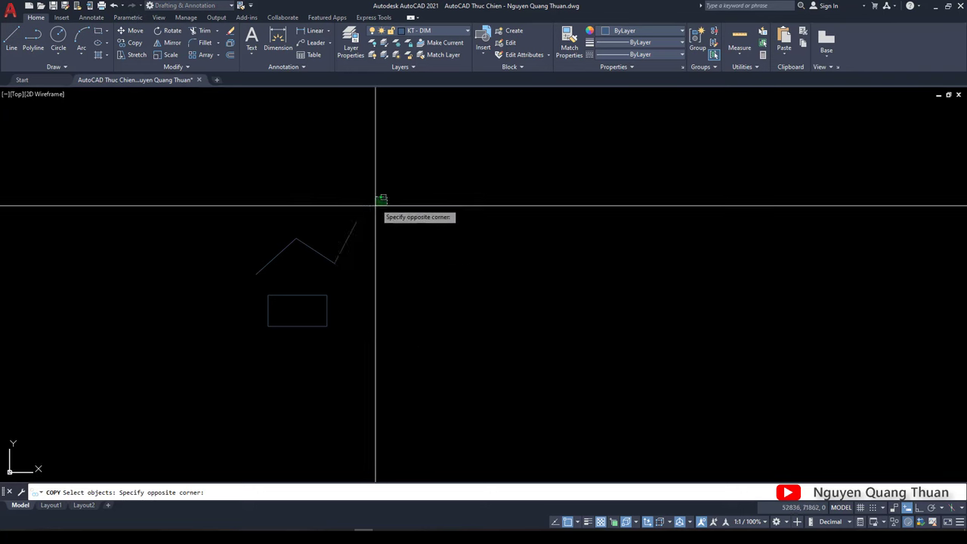
key("Return")
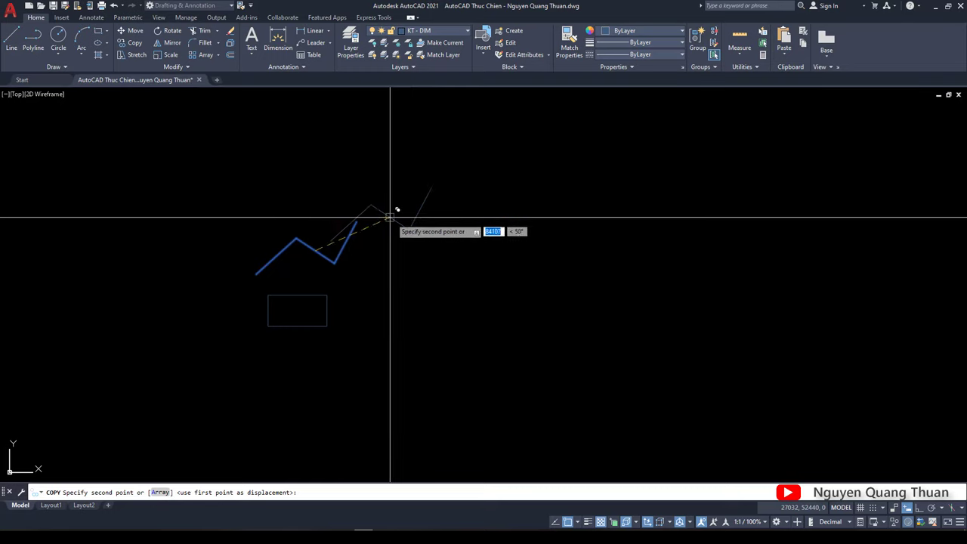
- Place eight copies of the zigzag across the drawing from one base point
left_click(413, 244)
left_click(459, 187)
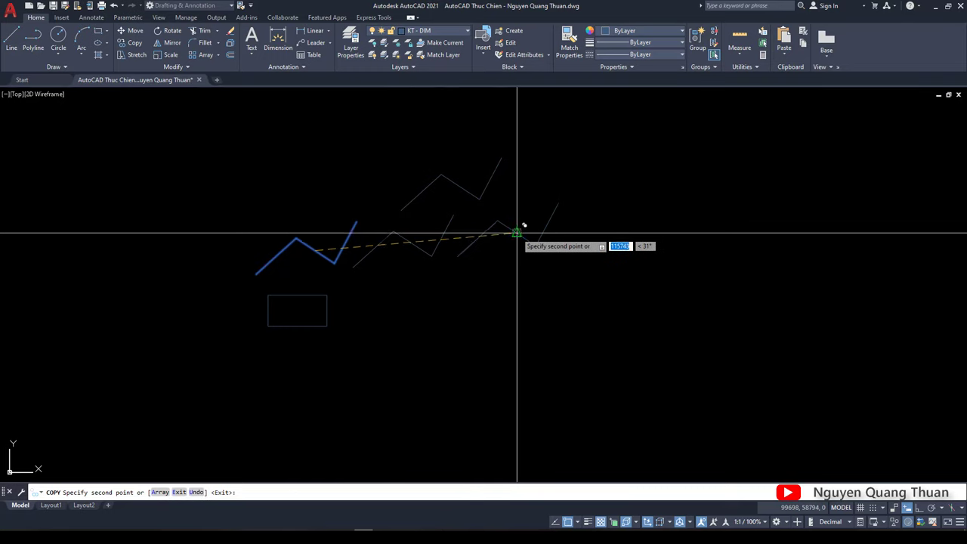
left_click(518, 231)
left_click(567, 181)
left_click(615, 219)
left_click(668, 181)
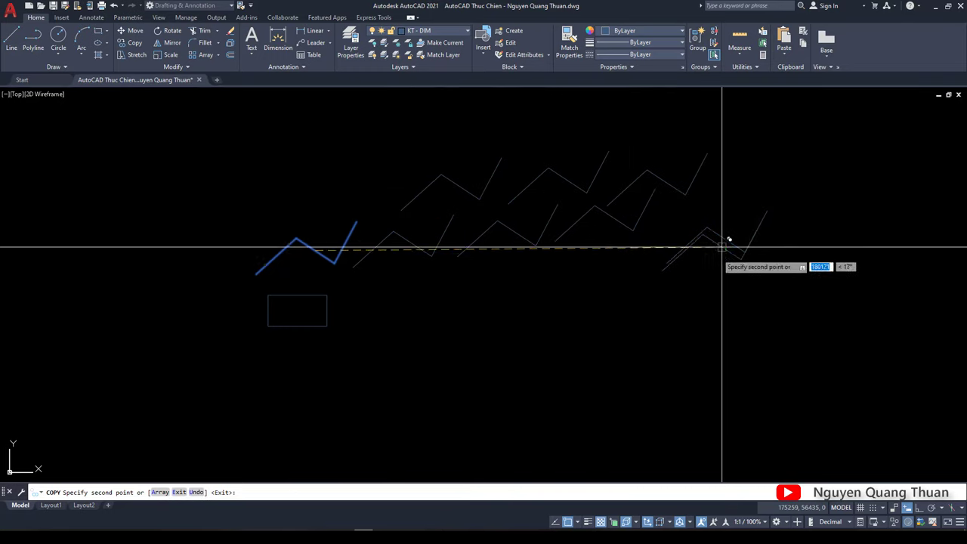
left_click(727, 240)
left_click(627, 290)
left_click(547, 313)
key("Return")
- Window-select the copies, clear the selection with Esc, and pan the drawing left
middle_click_drag(468, 285, 422, 314)
left_click(777, 358)
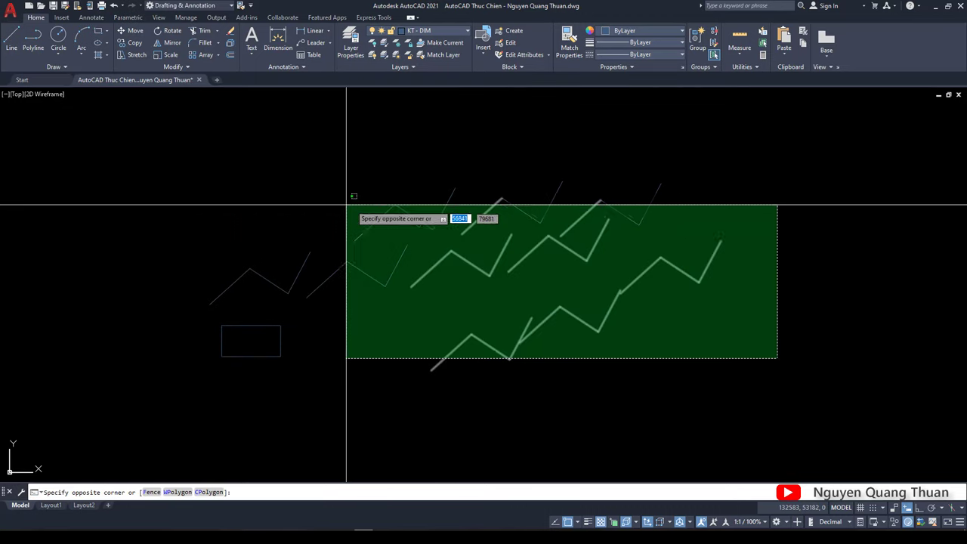
left_click(226, 185)
key("Escape")
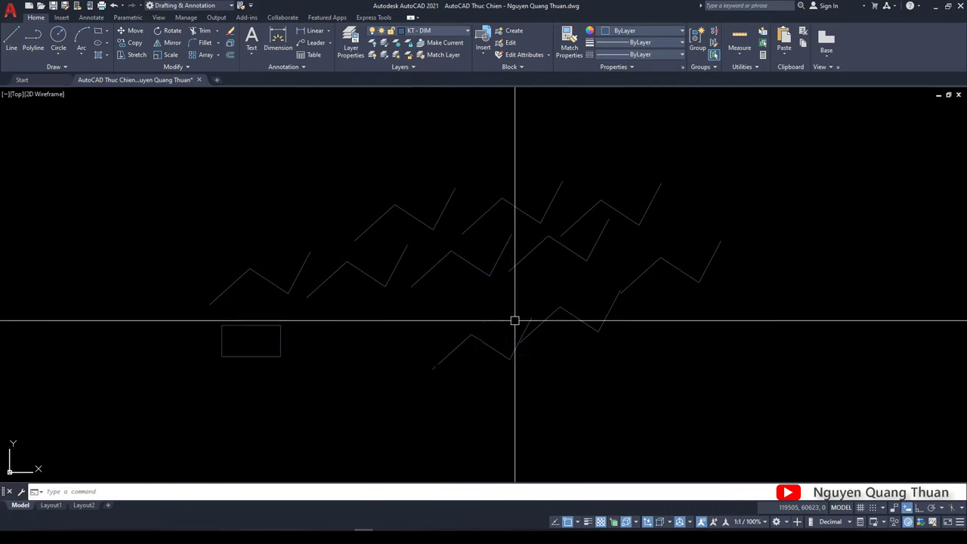
middle_click_drag(537, 317, 440, 314)
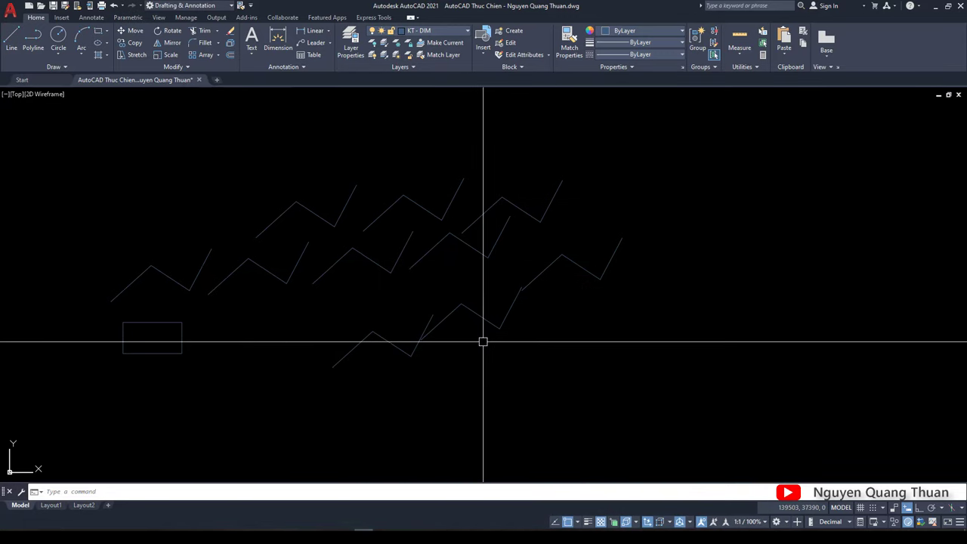
- Copy the lower zigzag once to the lower right
type("co")
key("space")
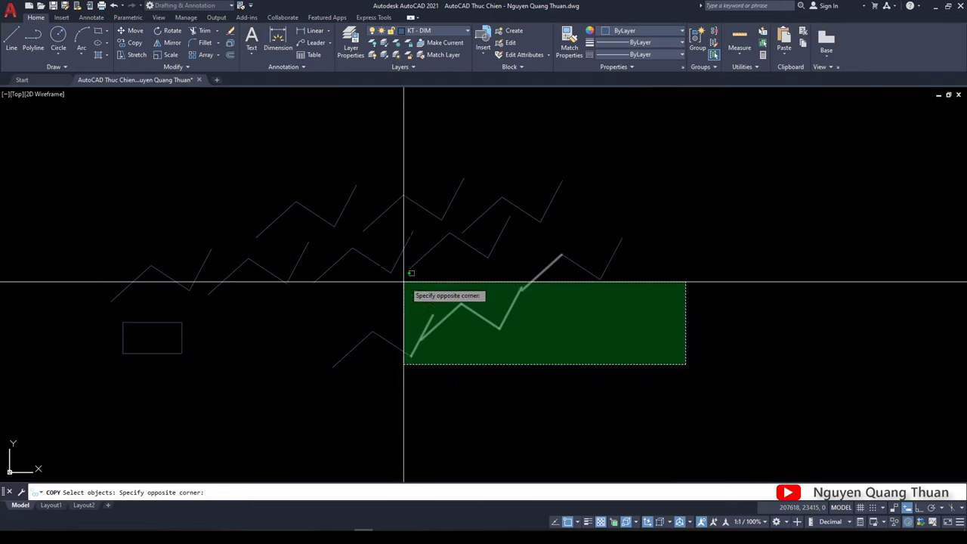
left_click(370, 274)
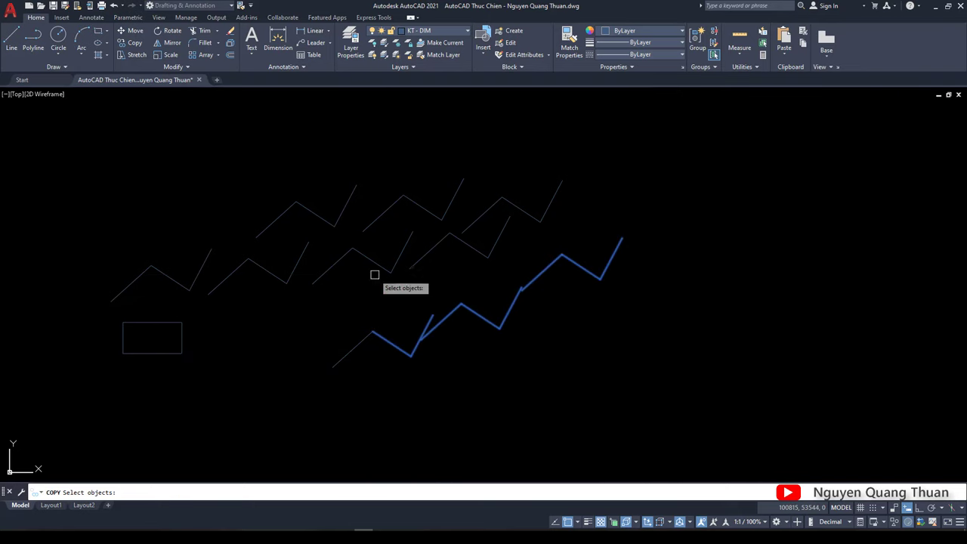
key("Return")
left_click(556, 334)
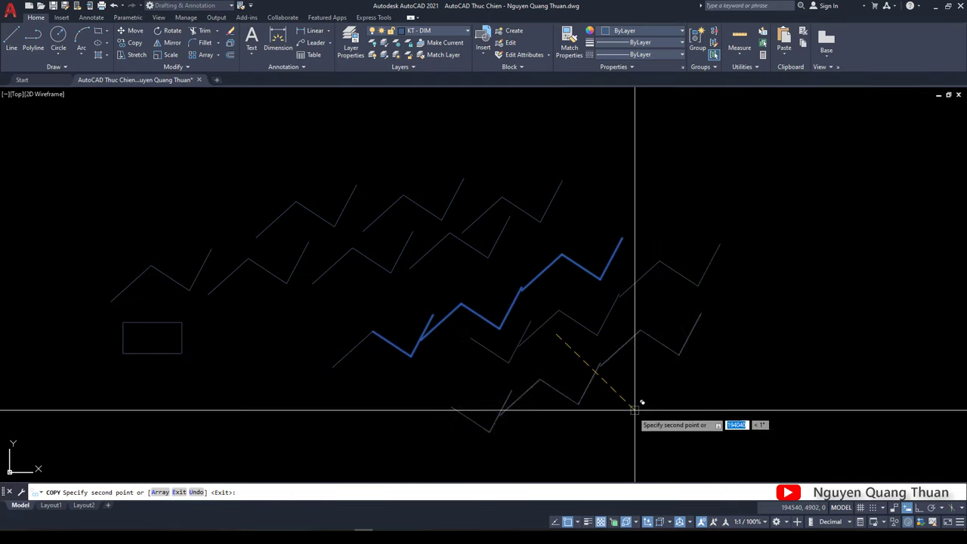
left_click(632, 406)
key("Return")
- Draw four circles in a row, repeating the CIRCLE command with Enter
mouse_move(320, 371)
middle_mouse_down()
mouse_move(218, 332)
mouse_move(257, 330)
mouse_move(263, 344)
middle_mouse_up()
type("cc")
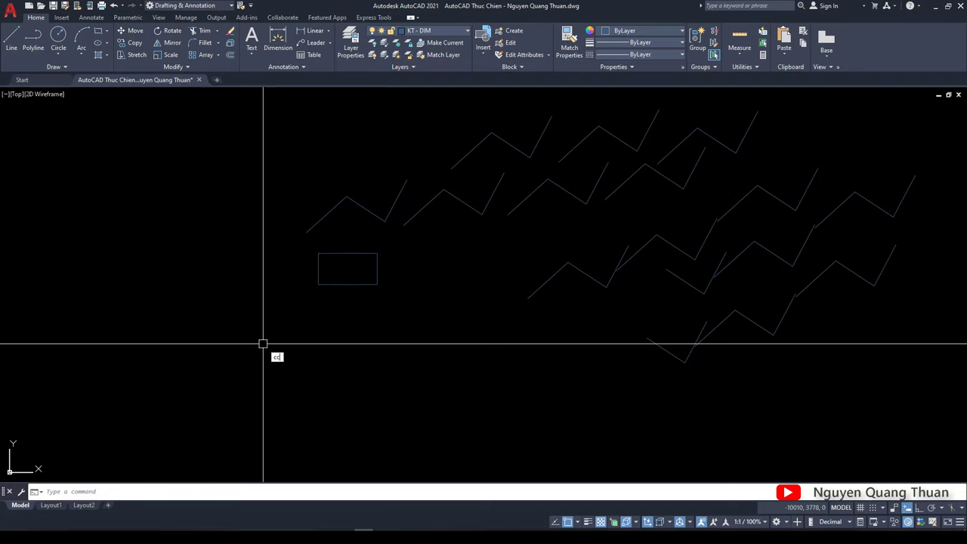
key("Return")
left_click(209, 300)
left_click(226, 327)
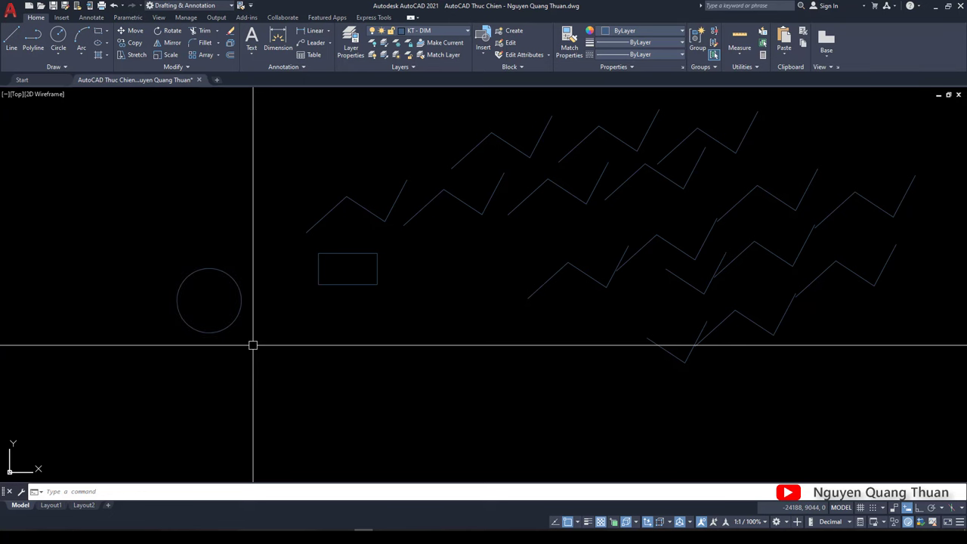
key("Return")
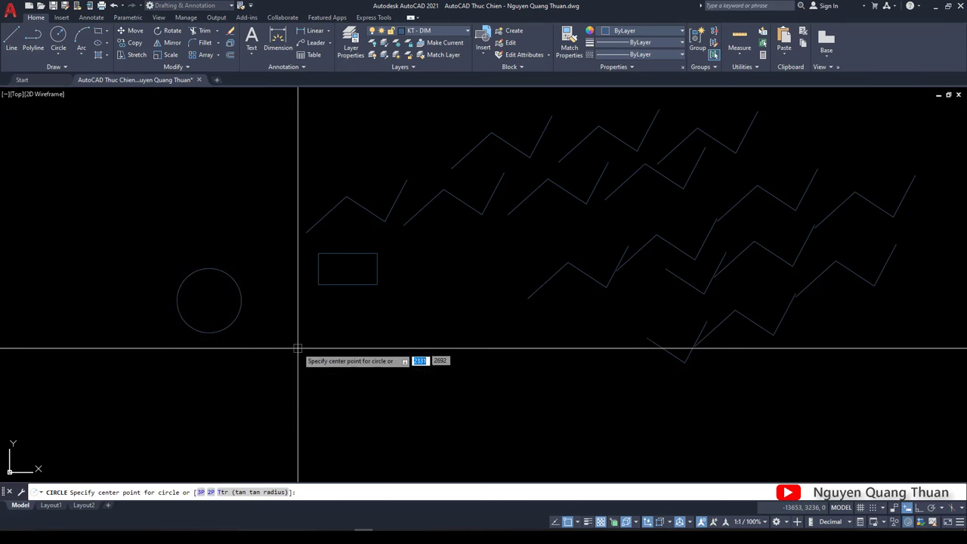
left_click(298, 349)
left_click(309, 371)
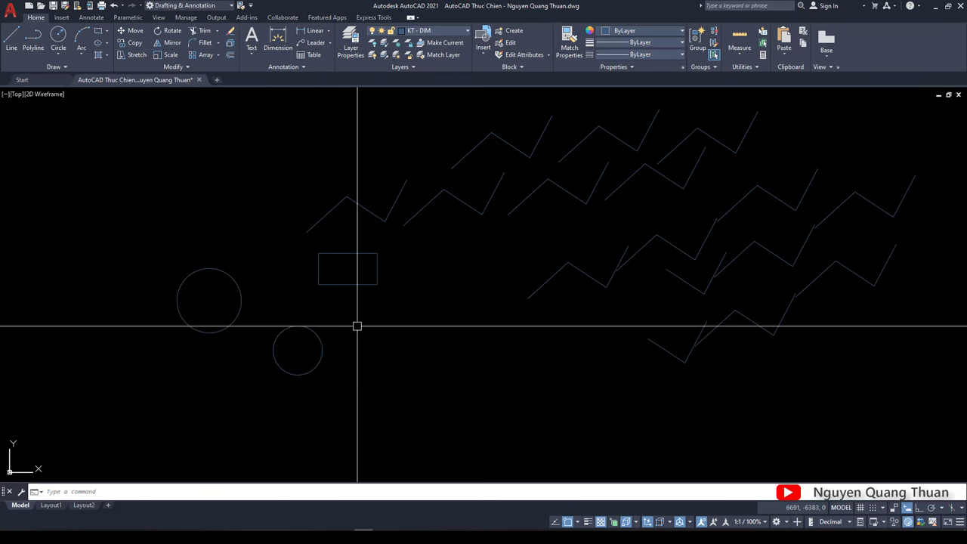
key("Return")
left_click(410, 349)
left_click(423, 371)
key("Return")
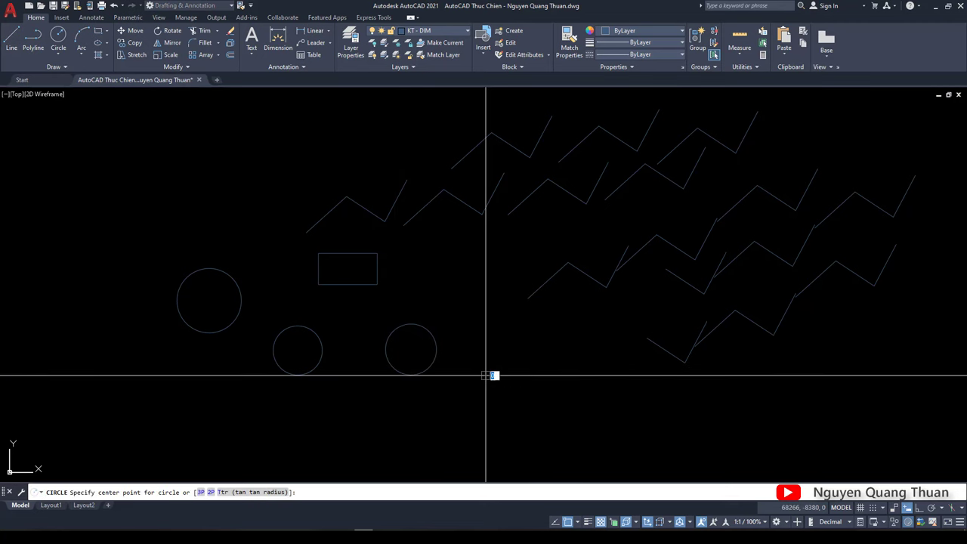
left_click(485, 375)
left_click(504, 401)
- Window-select every object in the drawing and delete it
scroll(597, 373, "down", 4)
left_click_drag(597, 373, 307, 200)
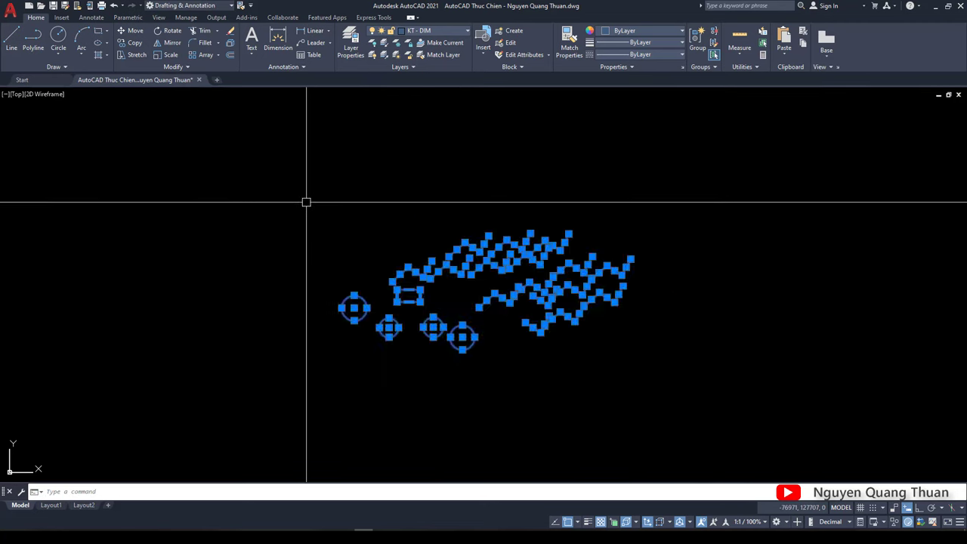
key("Delete")
- Draw three rectangles by repeating RECTANG with Enter, then delete them
key("Return")
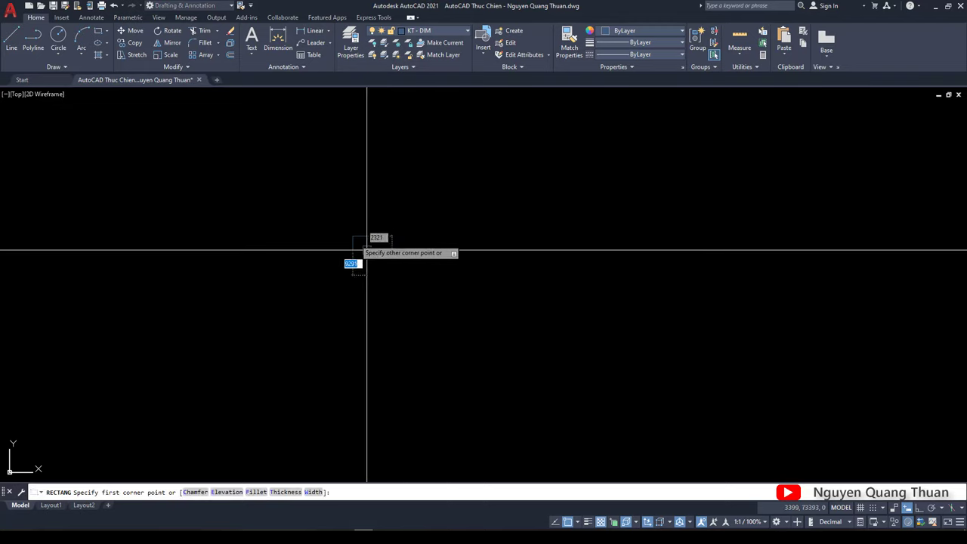
left_click(352, 266)
left_click(397, 236)
key("Return")
left_click(422, 246)
left_click(462, 275)
key("Return")
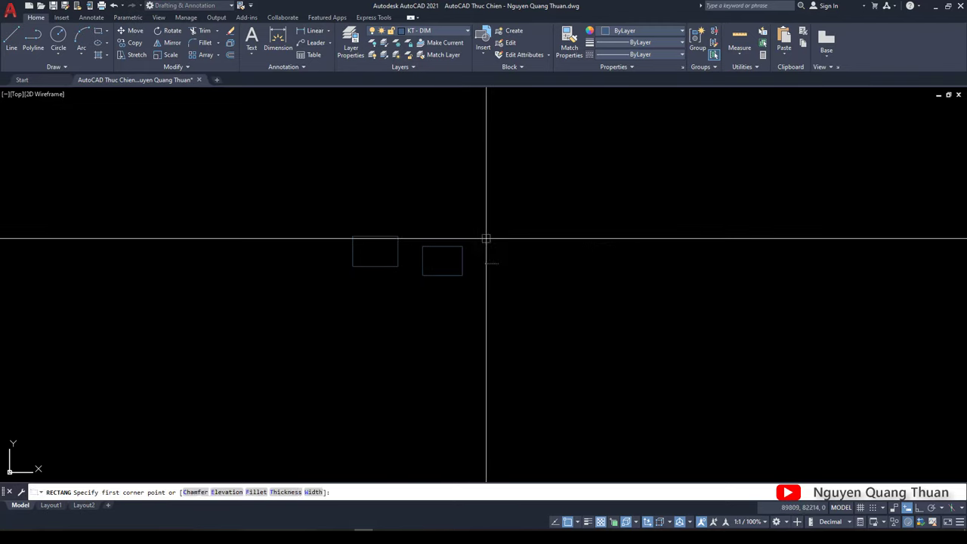
left_click(486, 239)
left_click(520, 266)
left_click_drag(529, 279, 327, 214)
key("Delete")
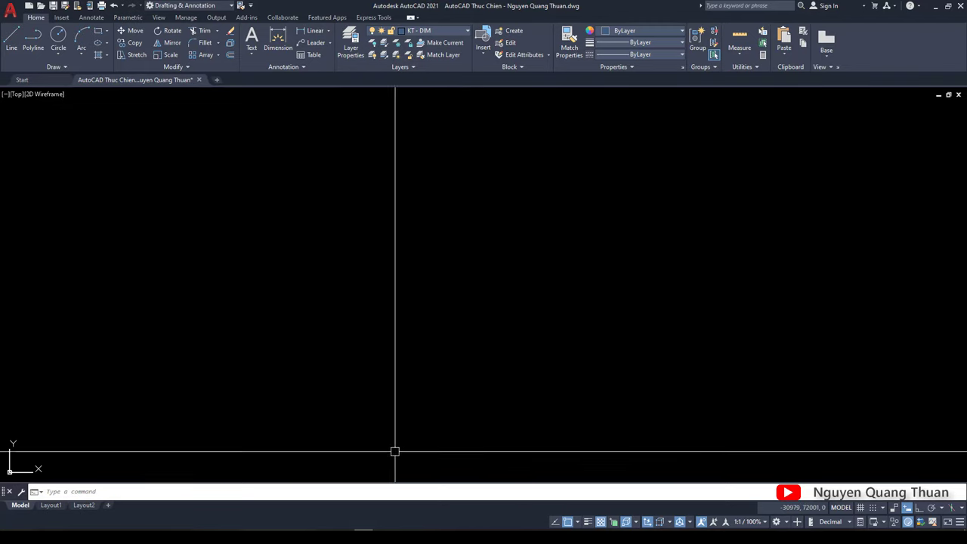
mouse_move(424, 293)
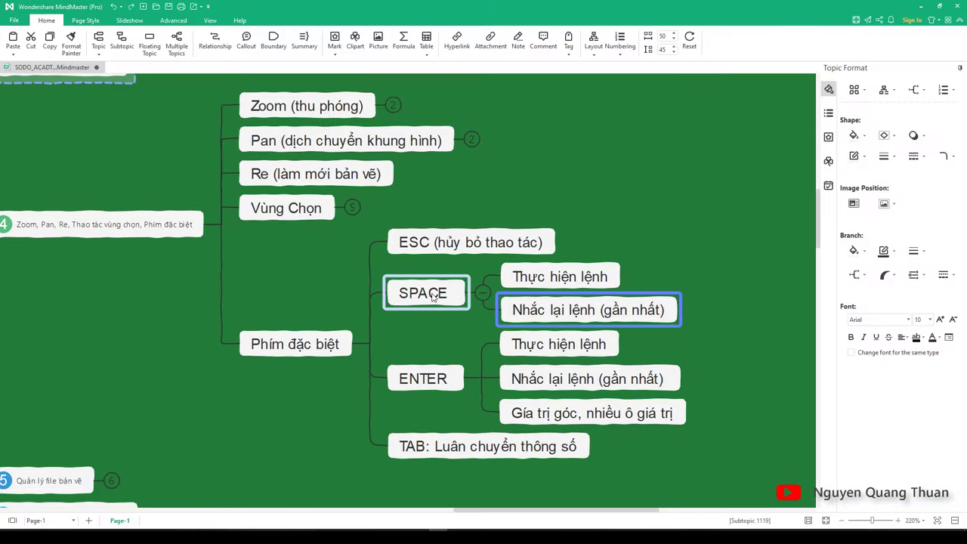
- Select the ENTER topic and its Thực hiện lệnh and Nhắc lại lệnh subtopics
left_click(428, 386)
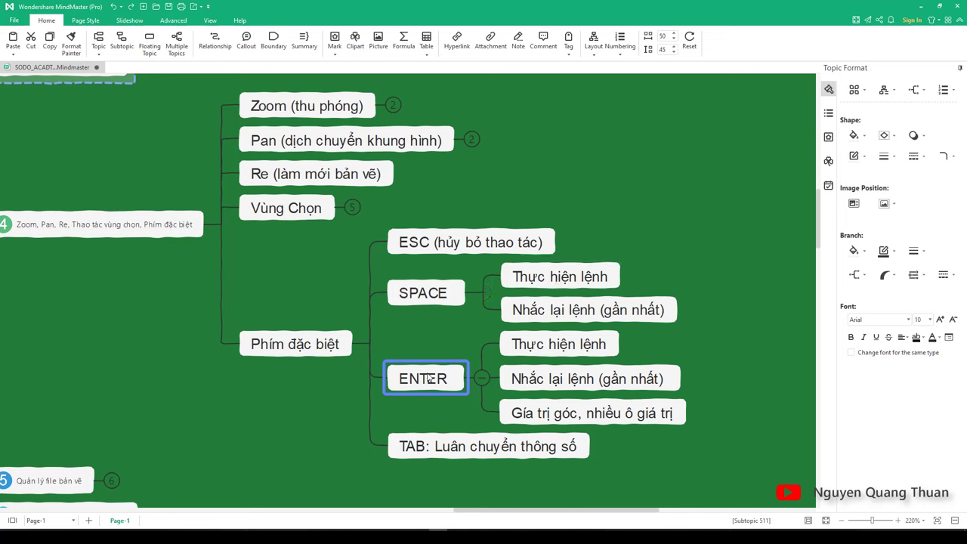
left_click(559, 355)
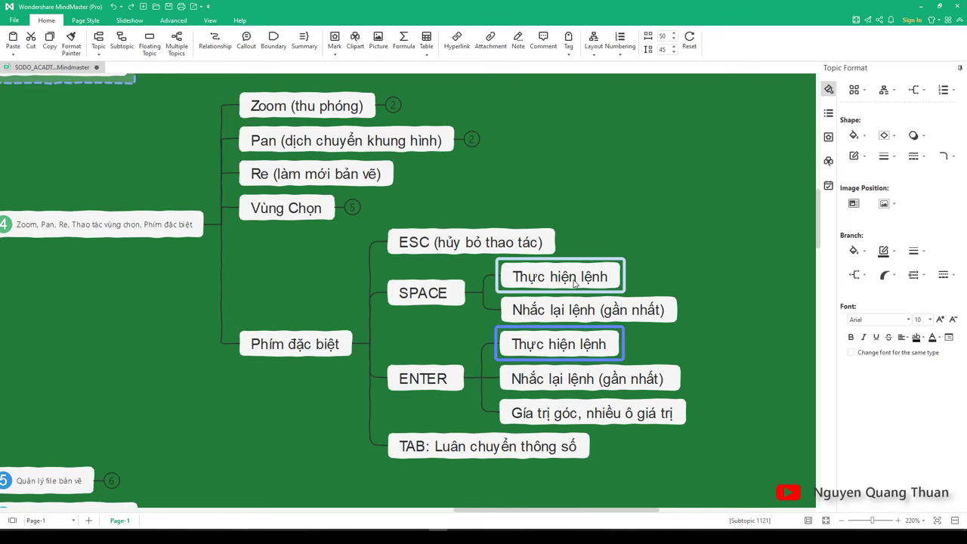
left_click(571, 288)
left_click(541, 382)
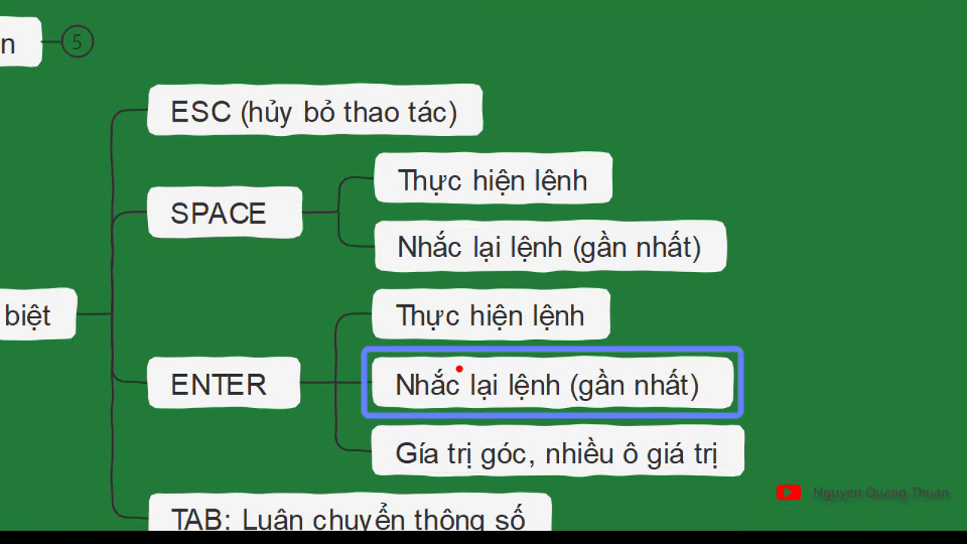
- Box 'Nhắc lại lệnh (gần nhất)' in red and add red check marks beside the topics
left_click_drag(392, 359, 646, 408)
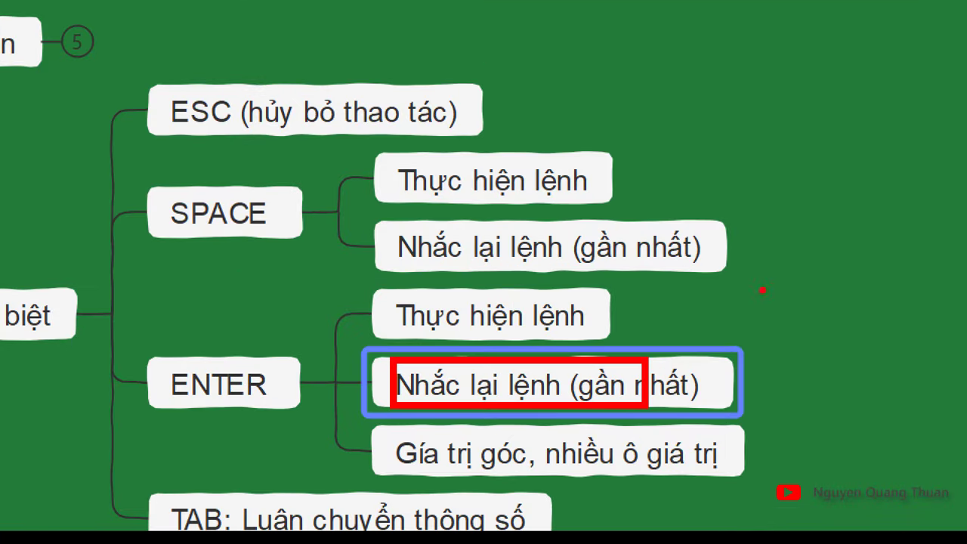
left_click_drag(760, 171, 783, 195)
left_click_drag(774, 361, 806, 341)
left_click_drag(648, 117, 662, 138)
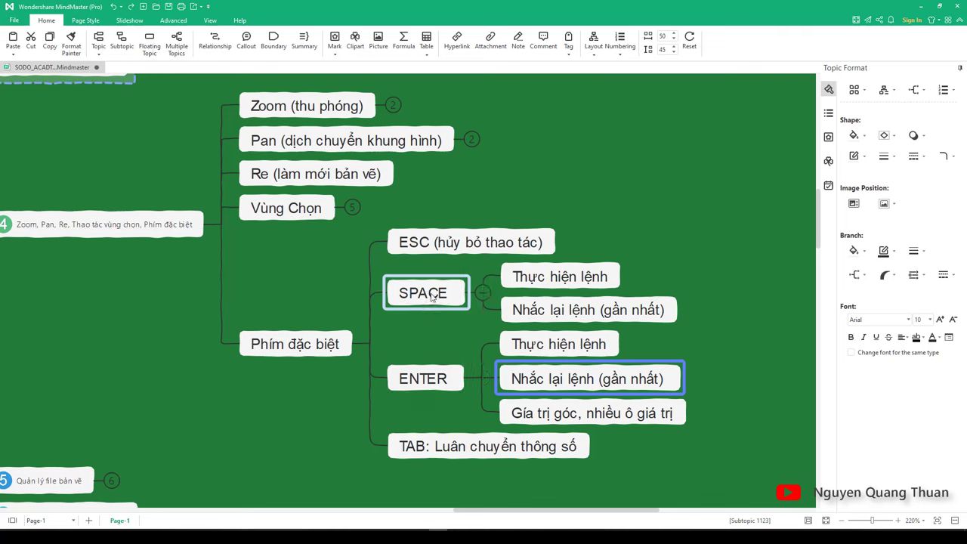
- Select 'Gía trị góc, nhiều ô giá trị' and underline 'trị' and 'nhiều' in red
left_click(535, 414)
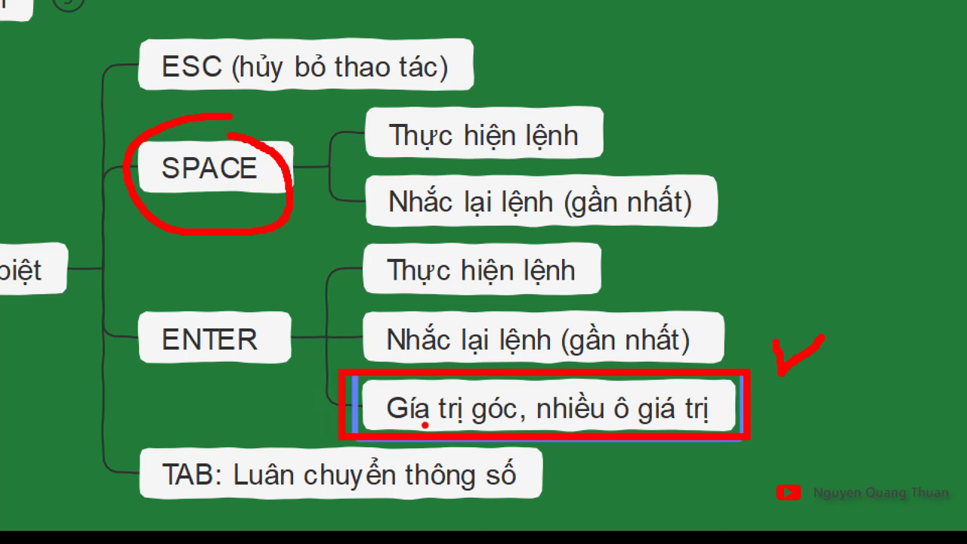
left_click_drag(425, 425, 463, 424)
left_click_drag(565, 424, 648, 423)
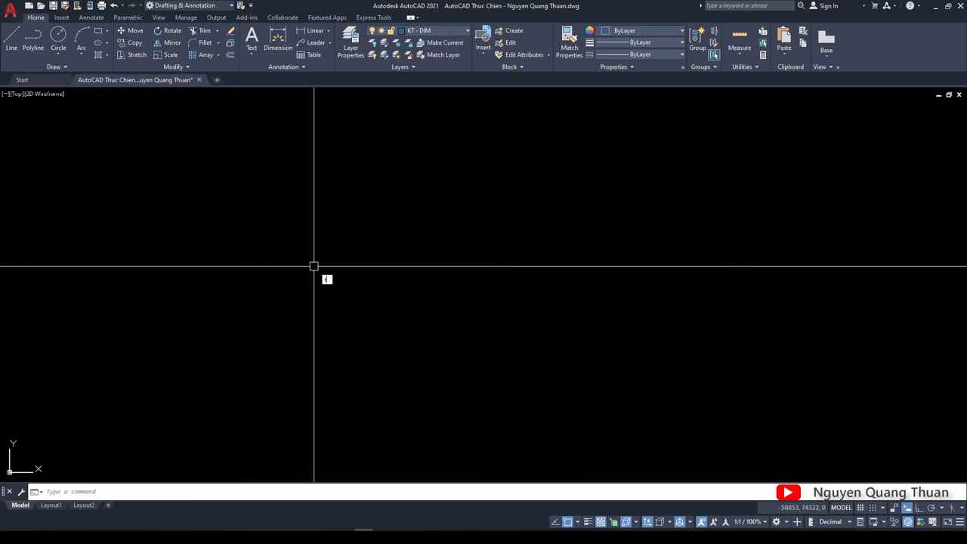
- Draw a 1000 by 1000 square rectangle from a picked first corner, then check and deselect it
type("c")
key("Return")
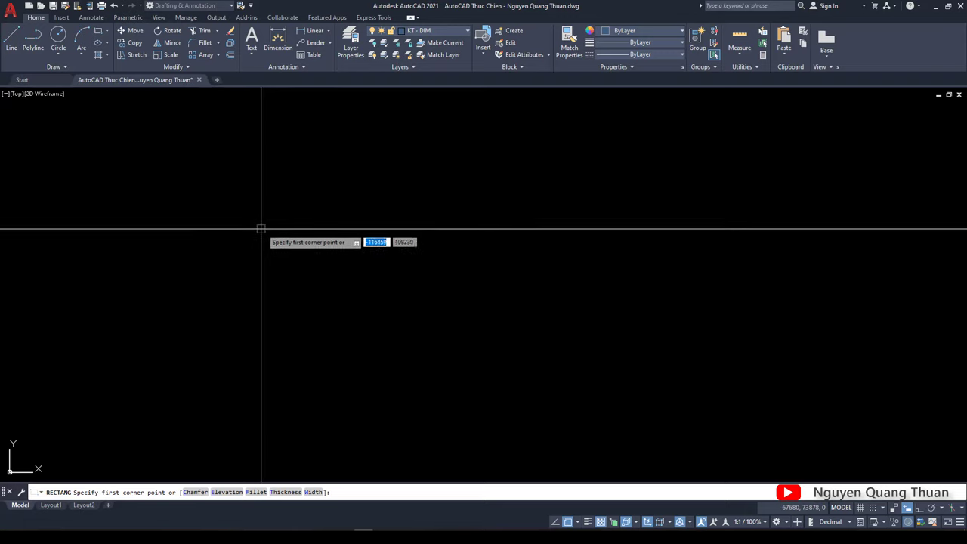
left_click(261, 233)
type("1000")
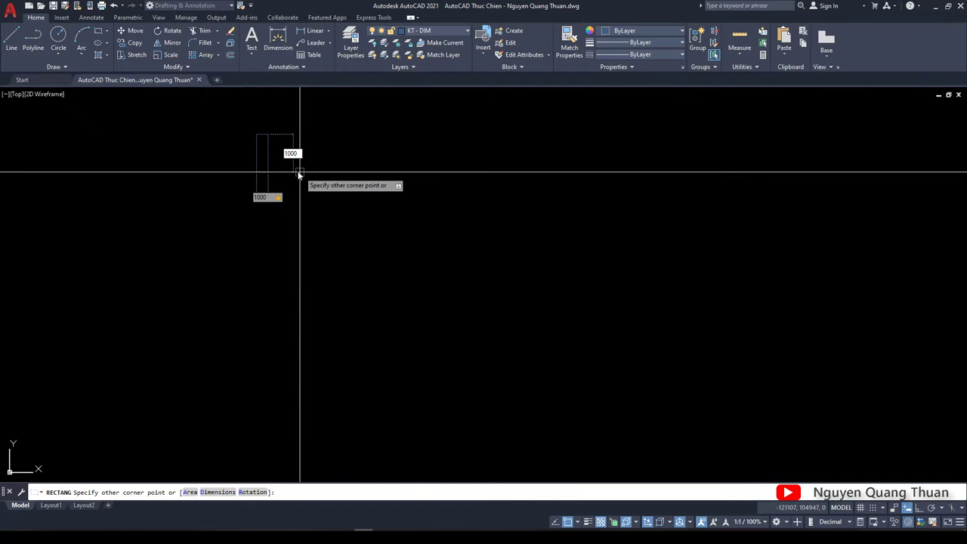
scroll(298, 173, "up", 3)
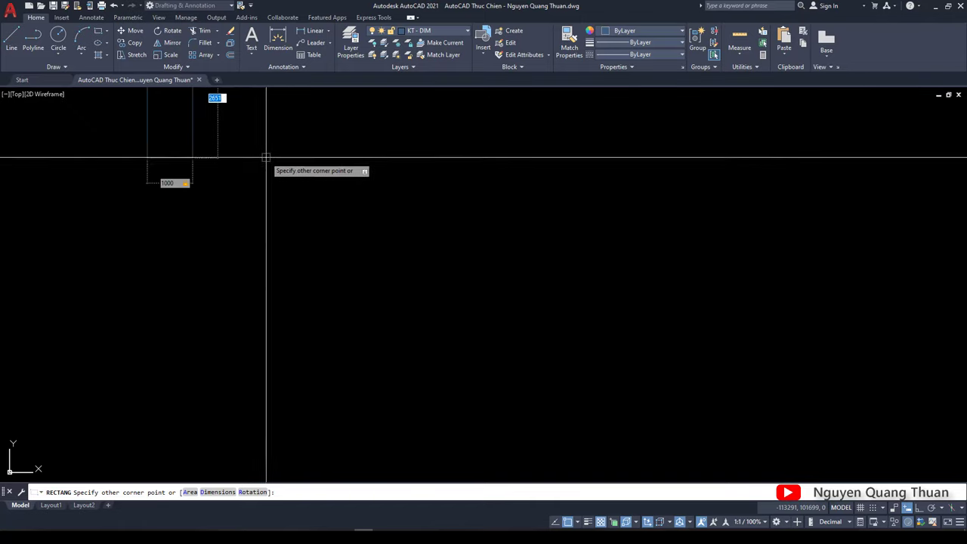
middle_click_drag(265, 158, 468, 274)
type("1000")
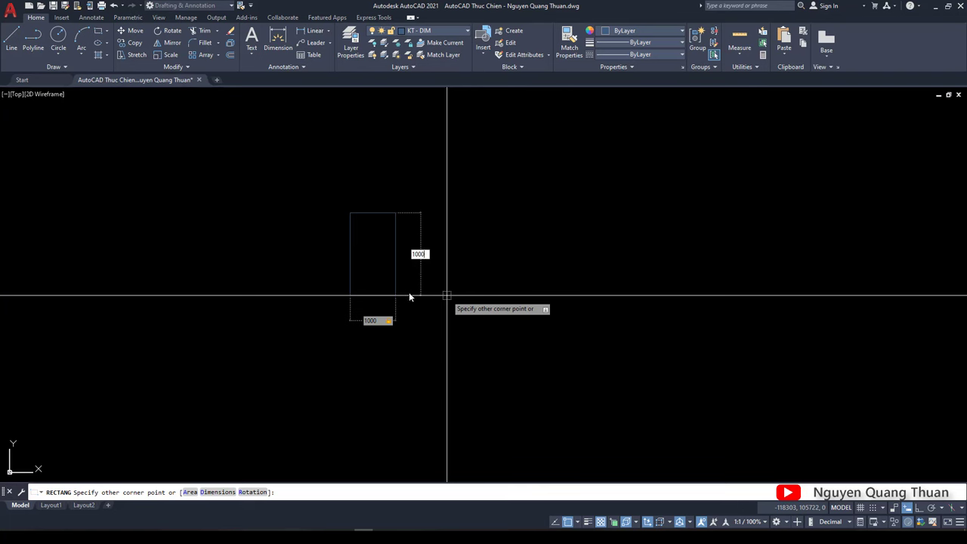
key("Return")
left_click(351, 234)
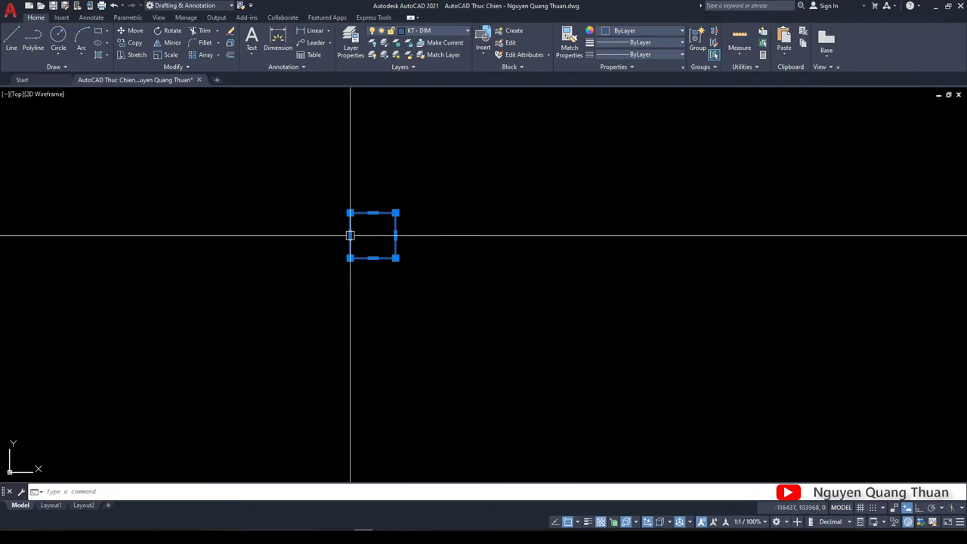
key("Escape")
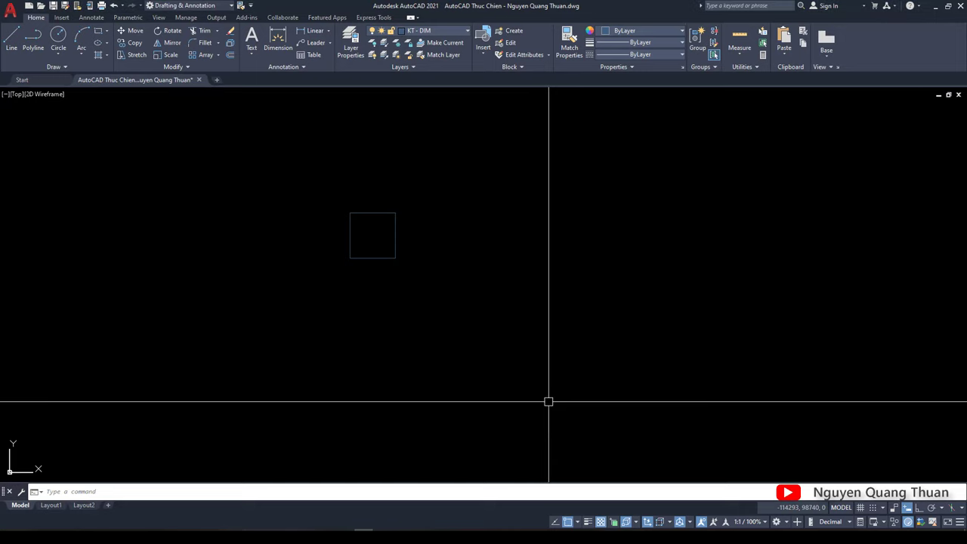
- Draw a line right of the square: a horizontal segment, then a 3000-long leg at 45 degrees
type("l")
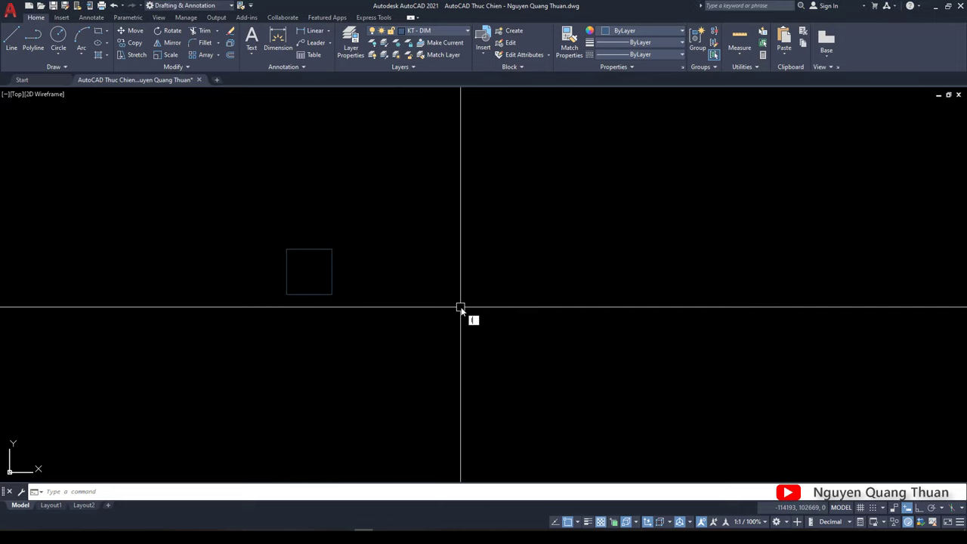
key("Return")
left_click(553, 304)
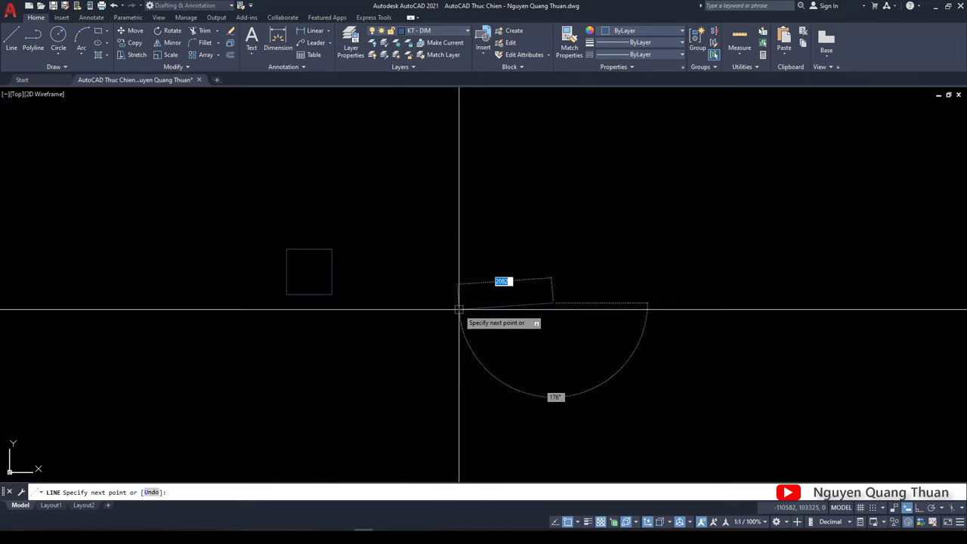
key("F8")
left_click(721, 302)
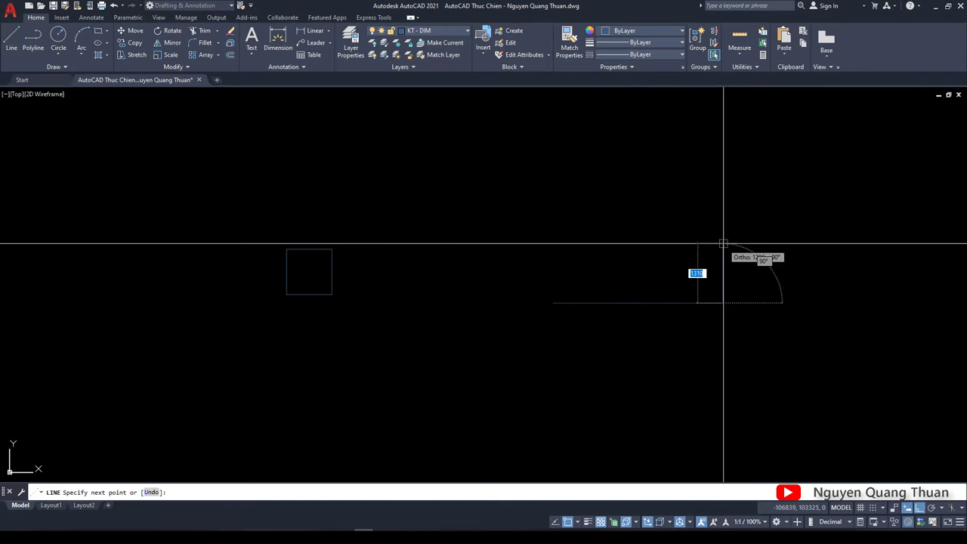
middle_click_drag(720, 242, 597, 330)
key("F8")
type("3000")
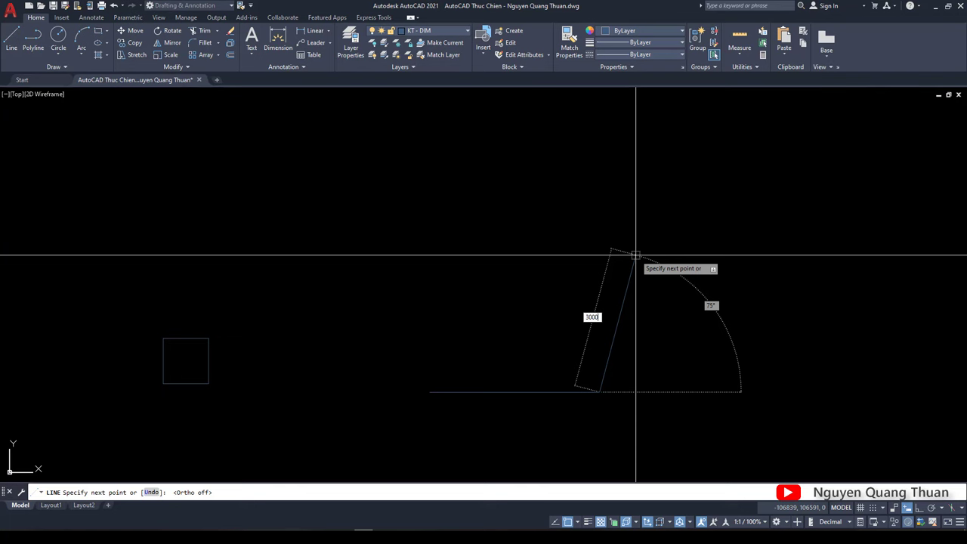
key("Tab")
type("45")
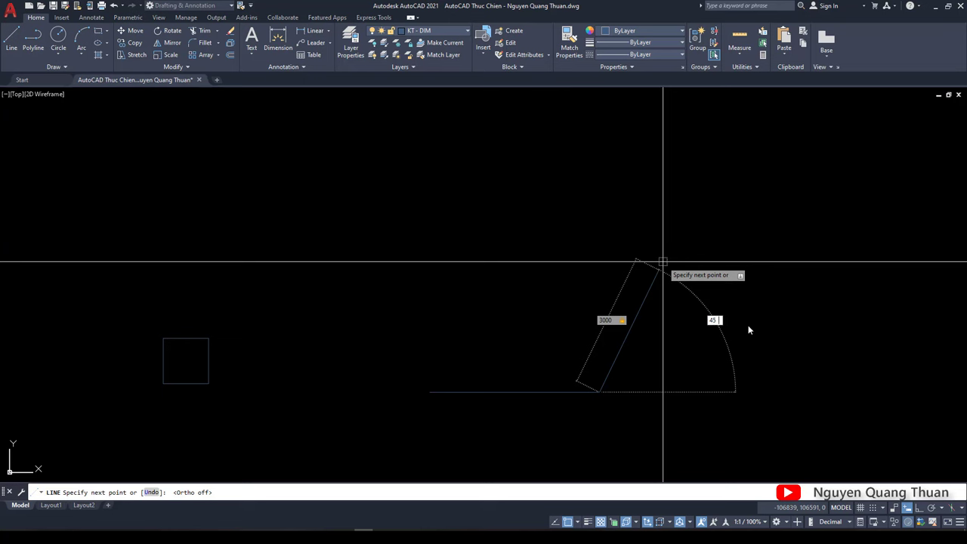
key("BackSpace")
key("Return")
key("Escape")
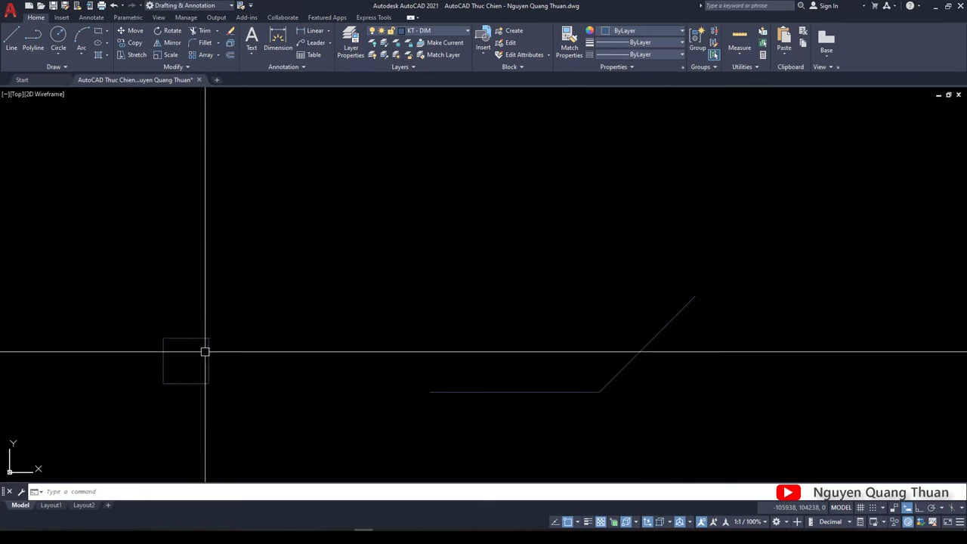
- Select the square, then select all objects with Ctrl+A, clearing each selection with Esc
left_click(207, 351)
key("Escape")
key("ctrl+a")
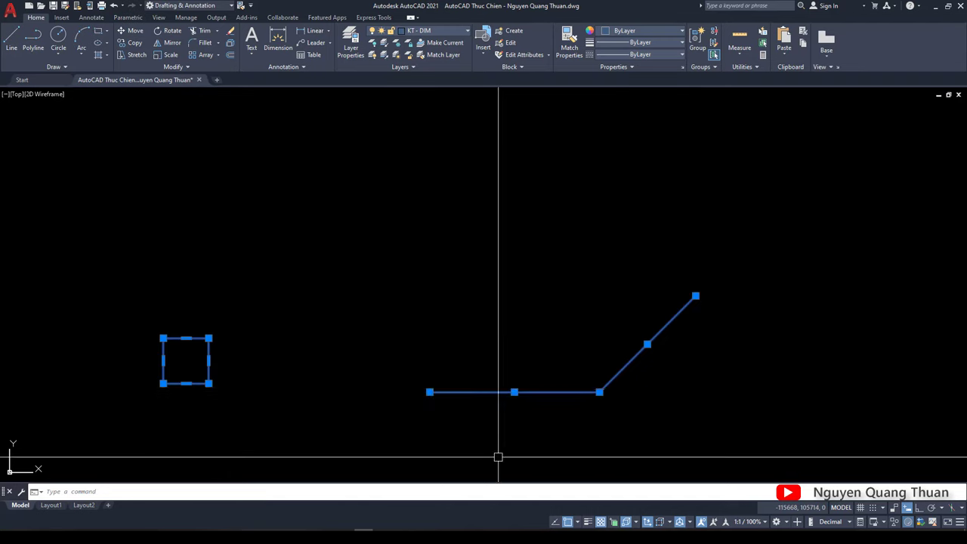
key("Escape")
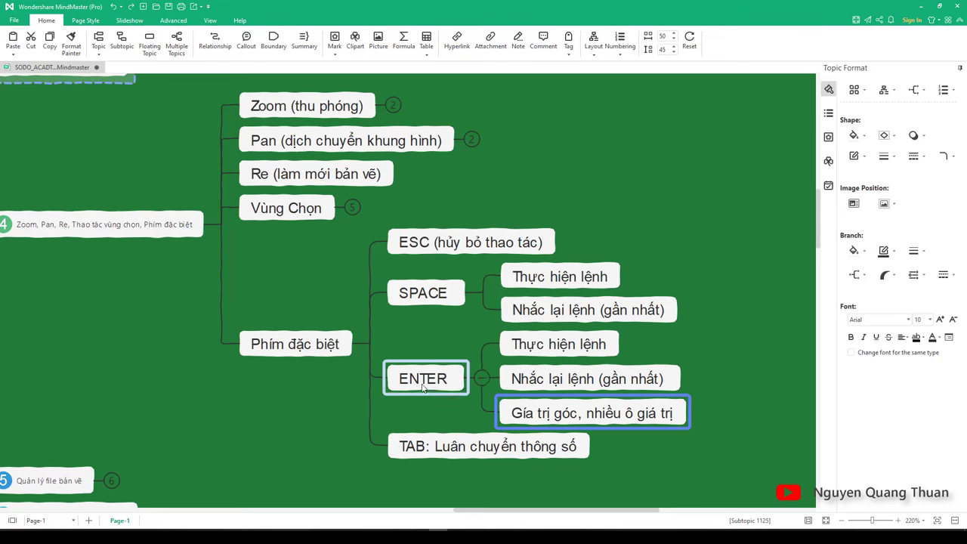
- Select the SPACE topic and mark its branch and the Gía trị góc topic in red
left_click(436, 294)
left_click(427, 373)
left_click(438, 301)
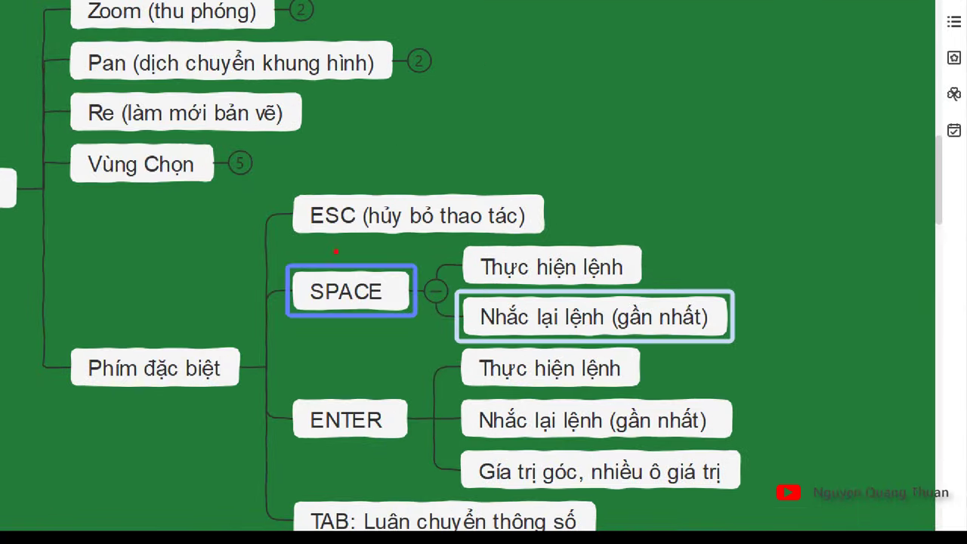
left_click_drag(284, 246, 741, 344)
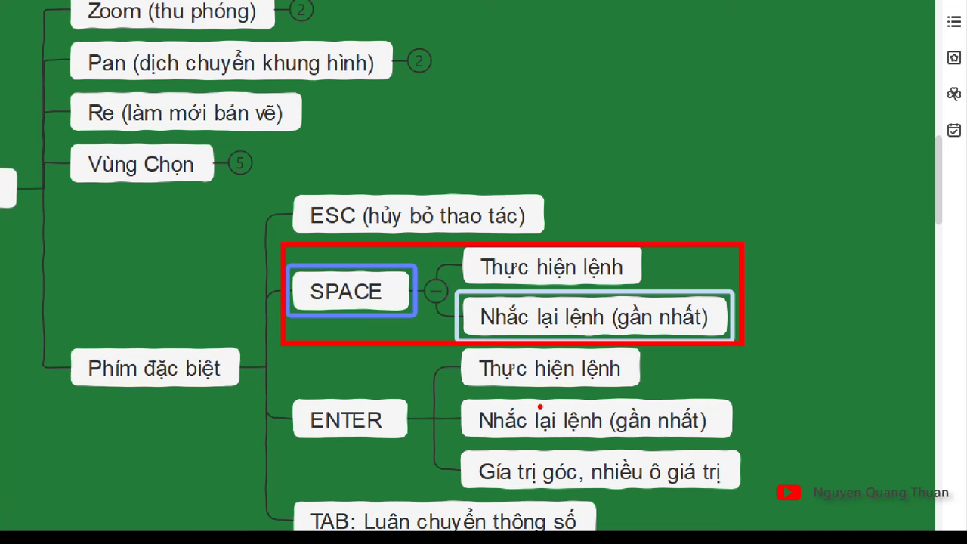
mouse_move(511, 448)
left_mouse_down()
mouse_move(490, 501)
mouse_move(592, 477)
mouse_move(604, 455)
mouse_move(732, 487)
mouse_move(698, 454)
mouse_move(616, 452)
left_mouse_up()
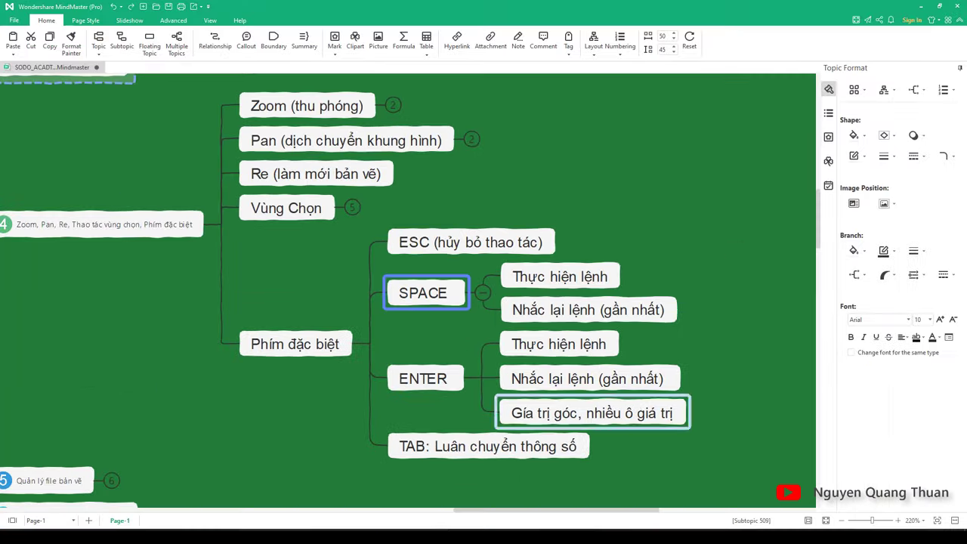
- Select the ENTER and TAB topics and highlight the word TAB in the TAB topic
left_click(450, 380)
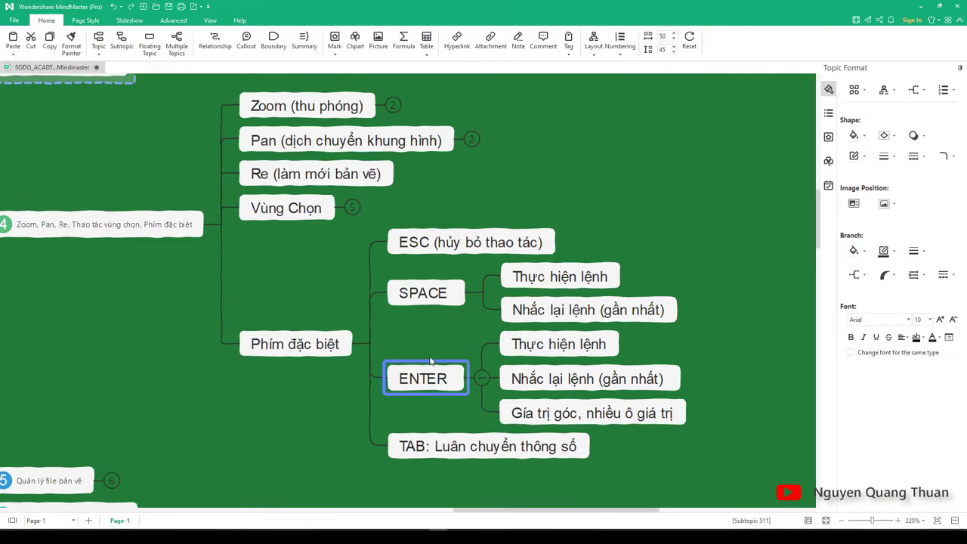
left_click(420, 447)
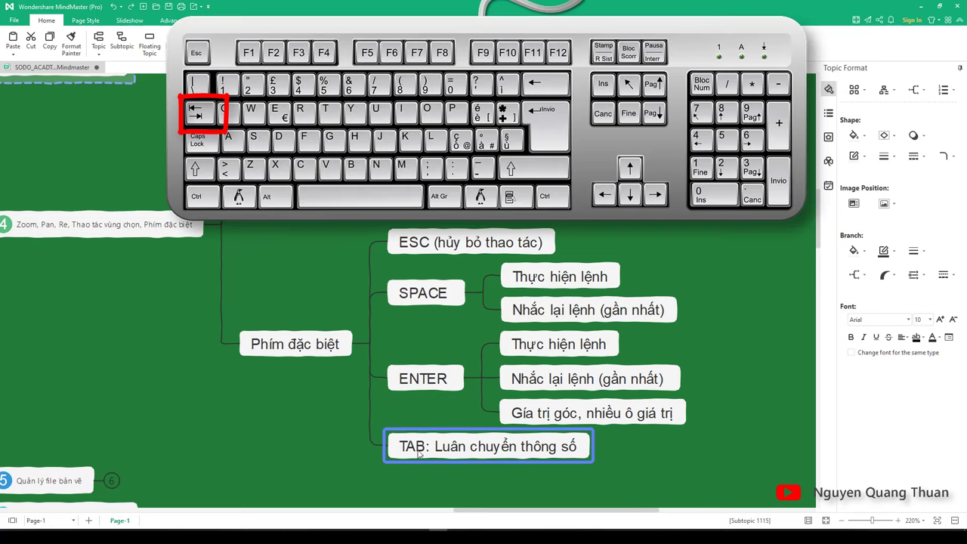
left_click(419, 452)
left_click_drag(401, 447, 431, 447)
left_click(452, 446)
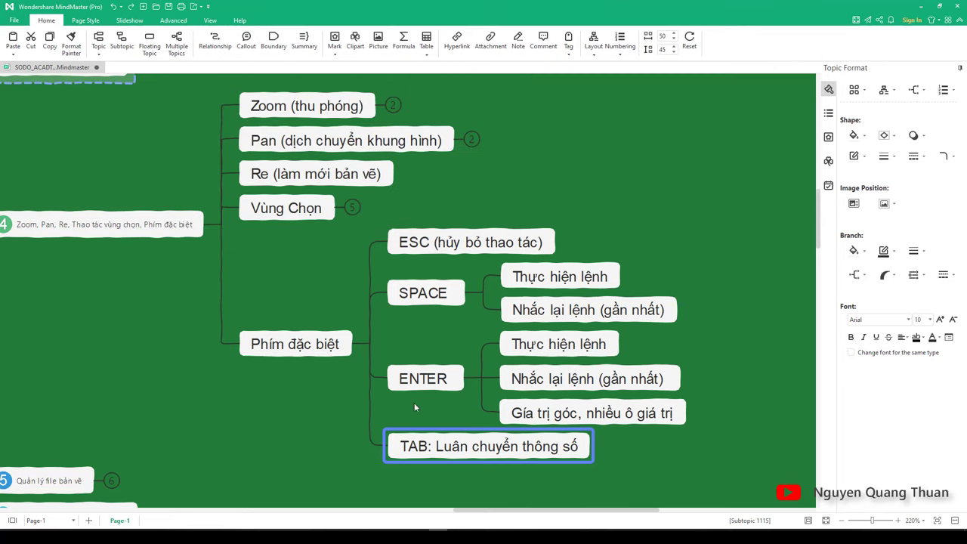
- Select the ESC, SPACE, ENTER and TAB topics with their subtopics, then only TAB, and return to AutoCAD
left_click_drag(417, 261, 418, 458)
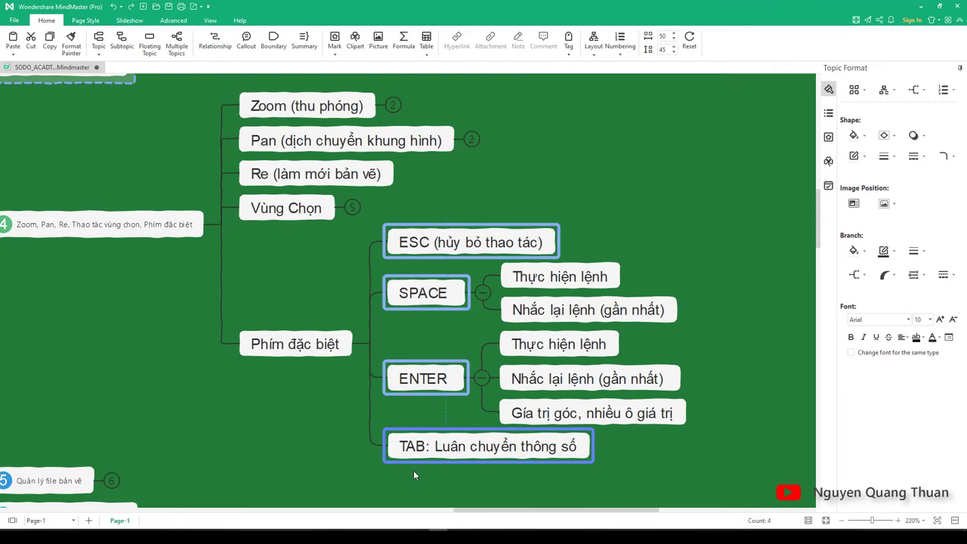
left_click_drag(593, 432, 384, 281)
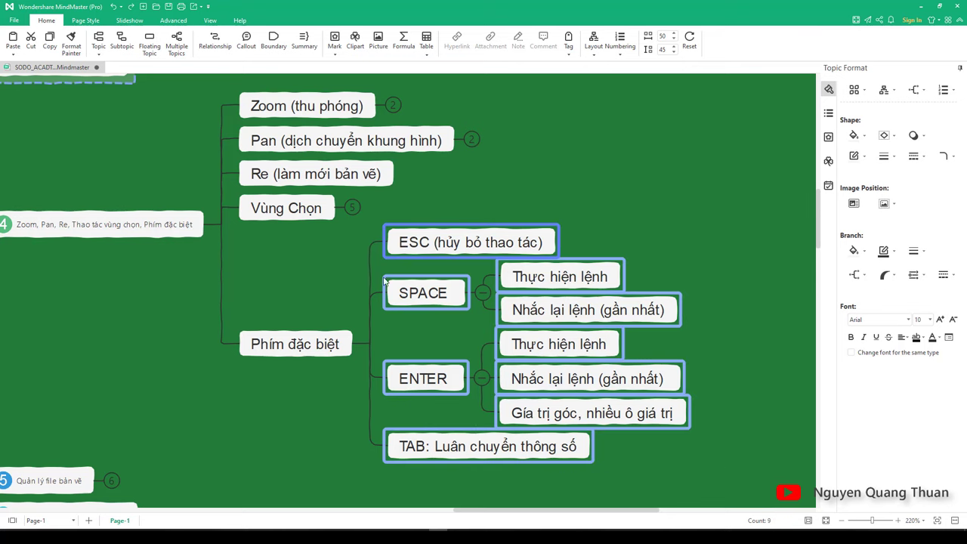
left_click(365, 442)
left_click(410, 452)
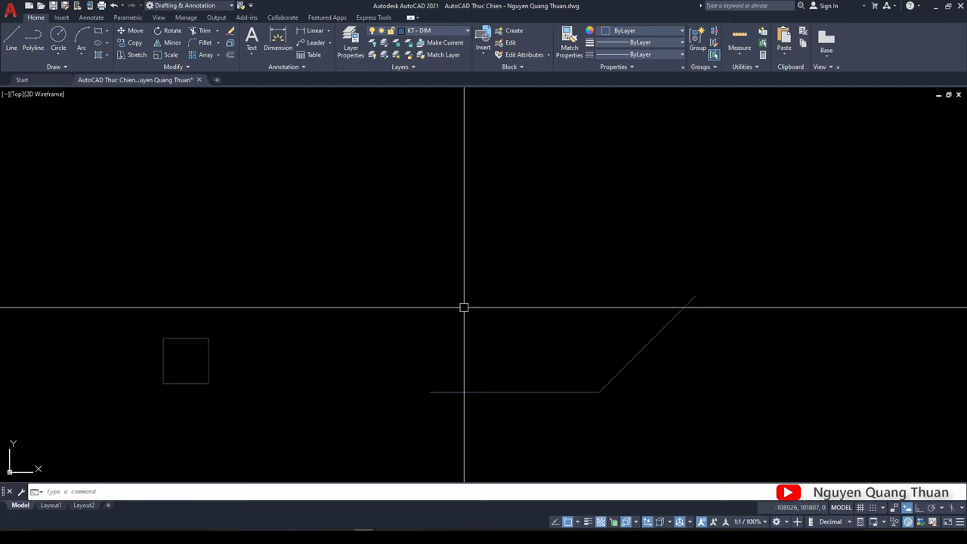
left_click(675, 420)
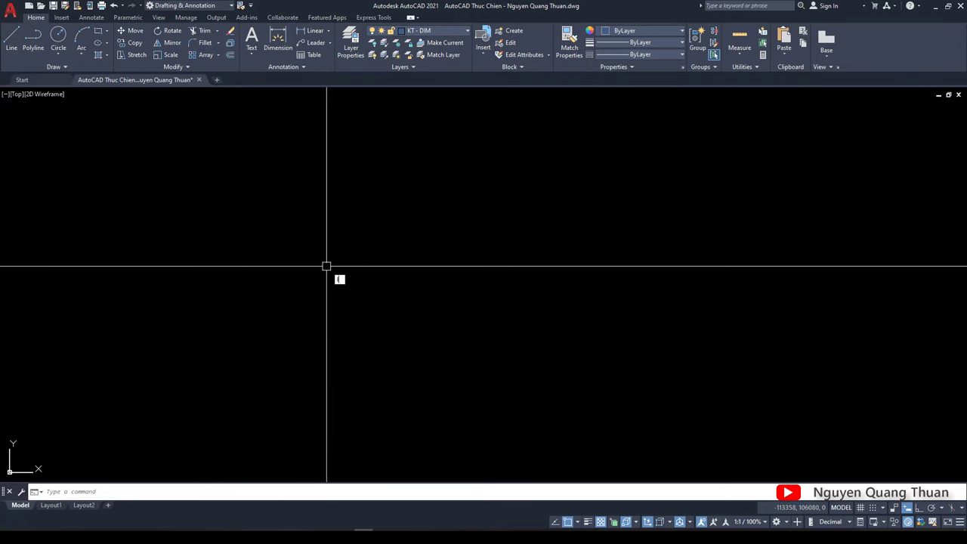
key("l")
key("Return")
left_click(340, 328)
type("2000")
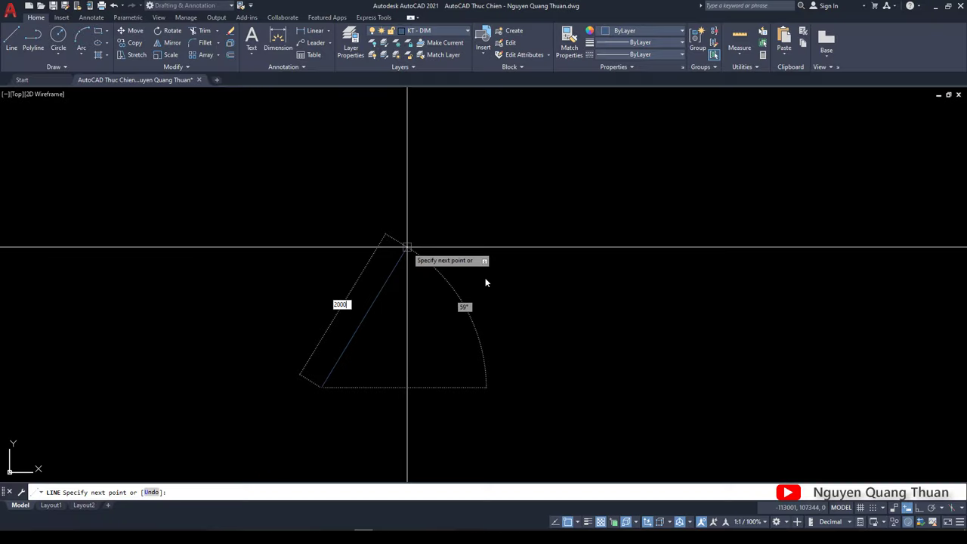
key("Tab")
key("Tab")
key("Tab")
key("Tab")
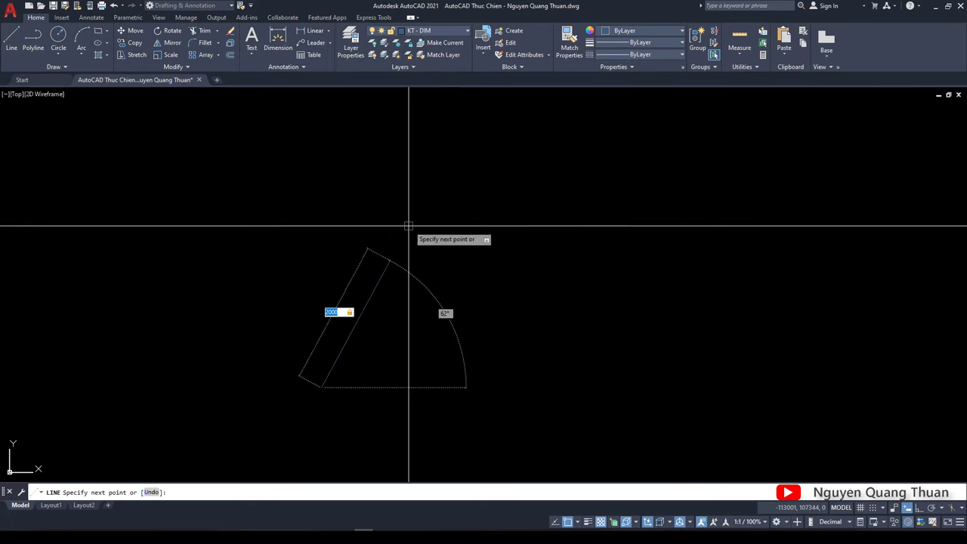
key("Tab")
type("30")
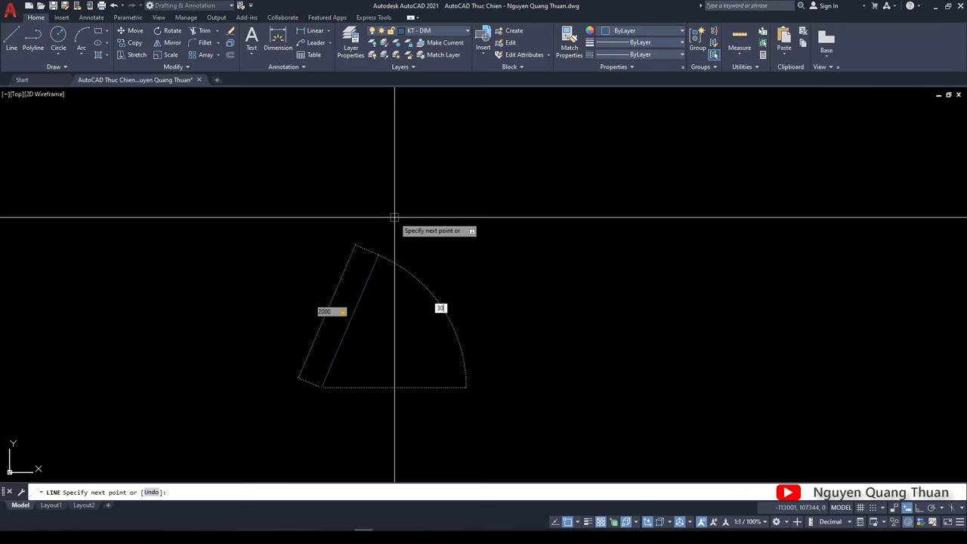
key("Return")
key("Return")
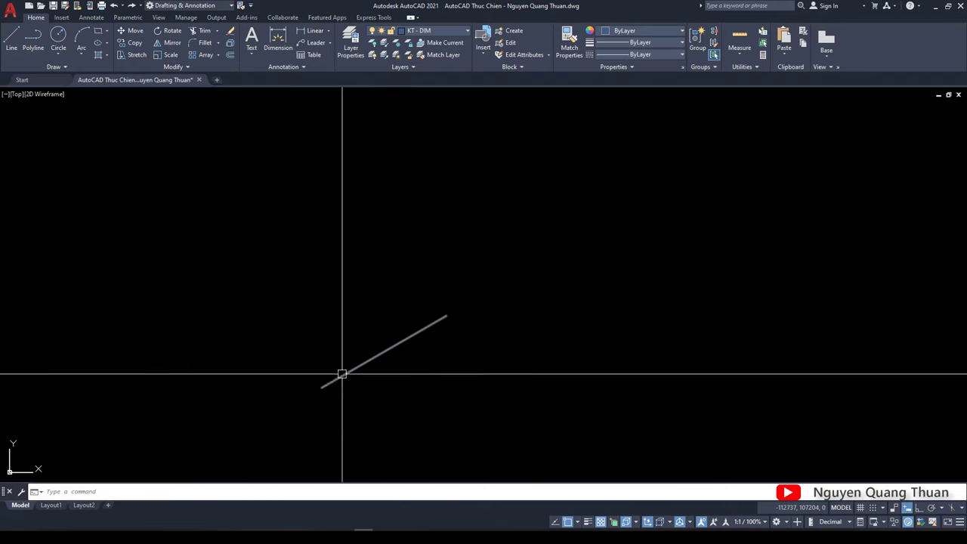
type("pl")
key("Return")
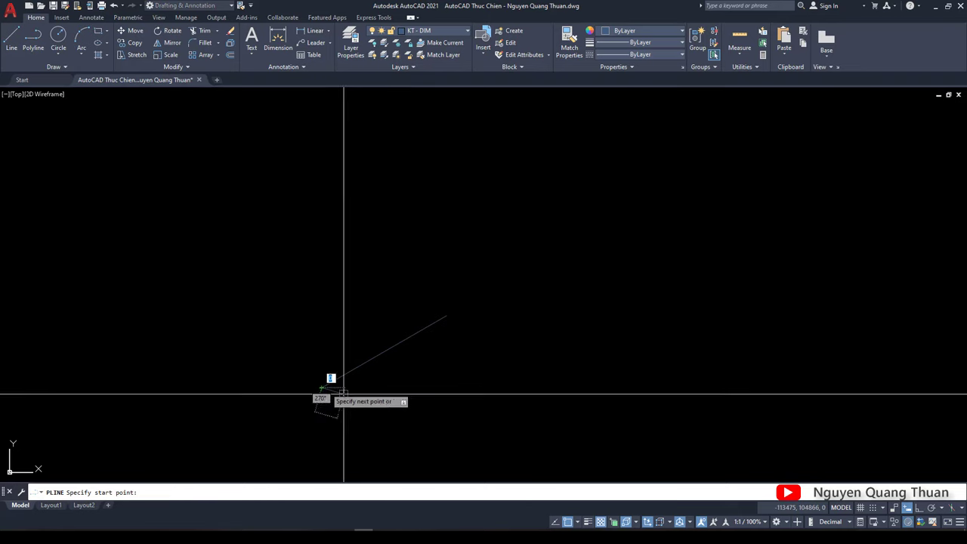
left_click(322, 387)
key("F8")
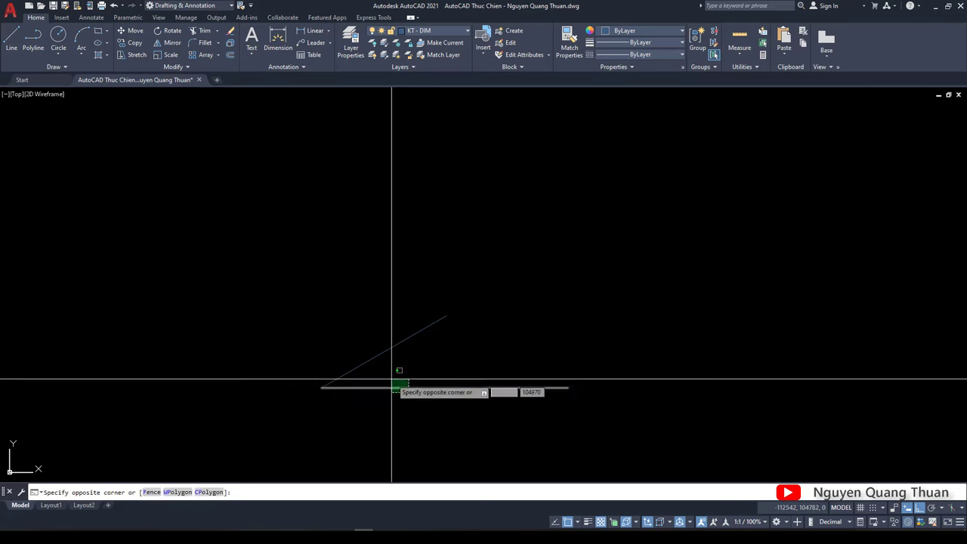
left_click(391, 388)
key("Escape")
scroll(370, 377, "up", 2)
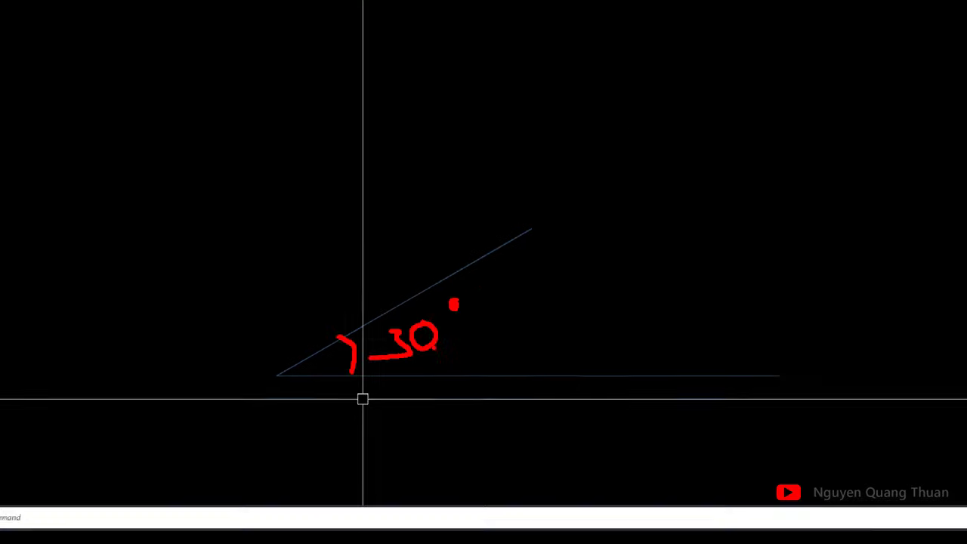
left_click(417, 310)
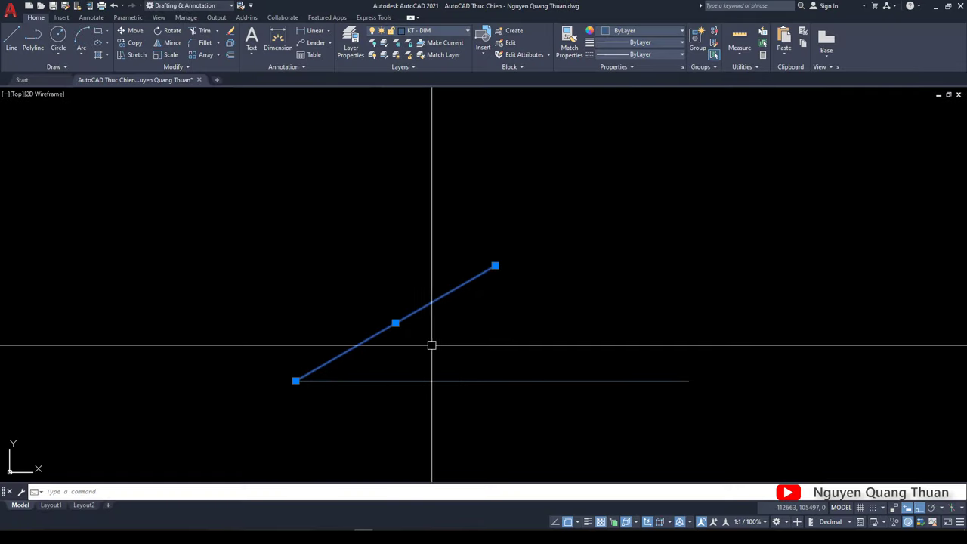
left_click(381, 380)
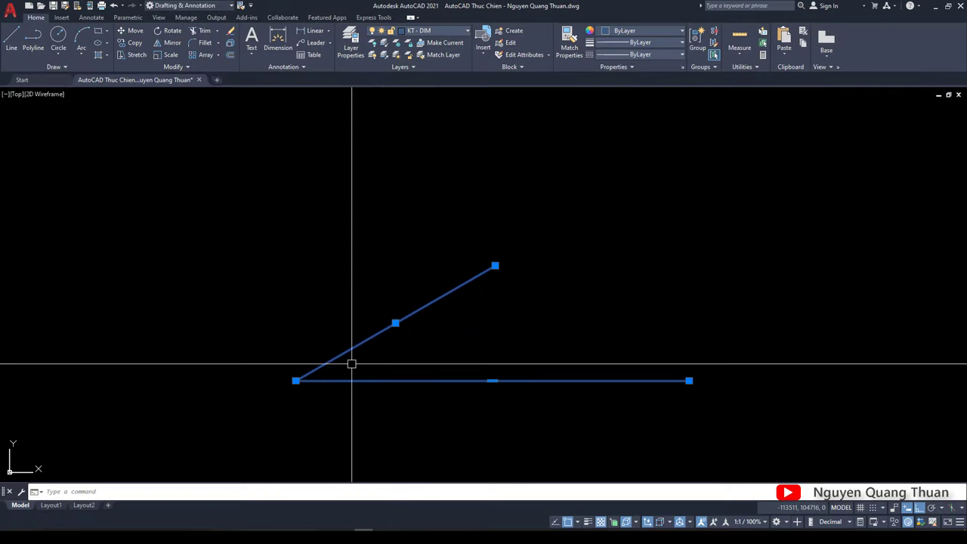
key("Delete")
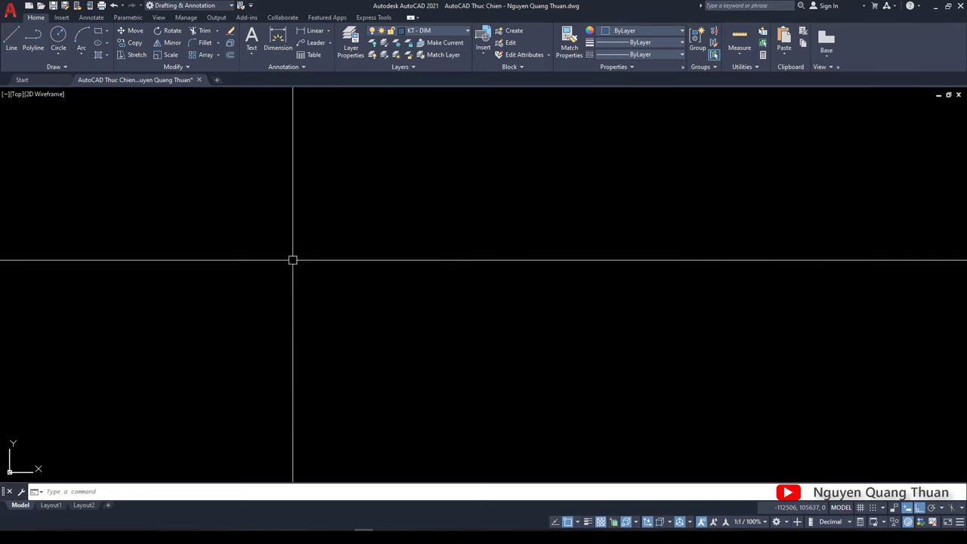
- Draw a 1000 wide by 500 high rectangle with REC, then select and deselect it
type("ec")
key("Return")
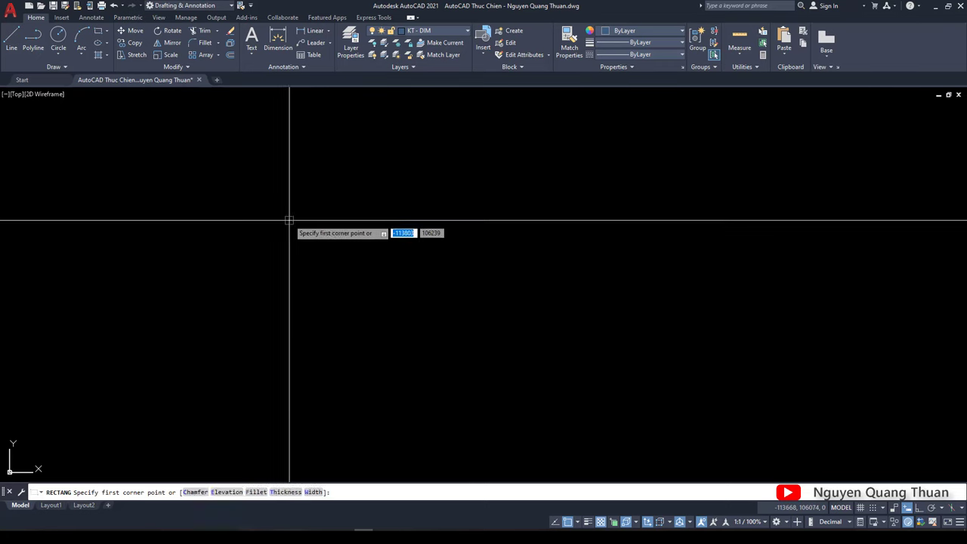
left_click(274, 206)
type("1000")
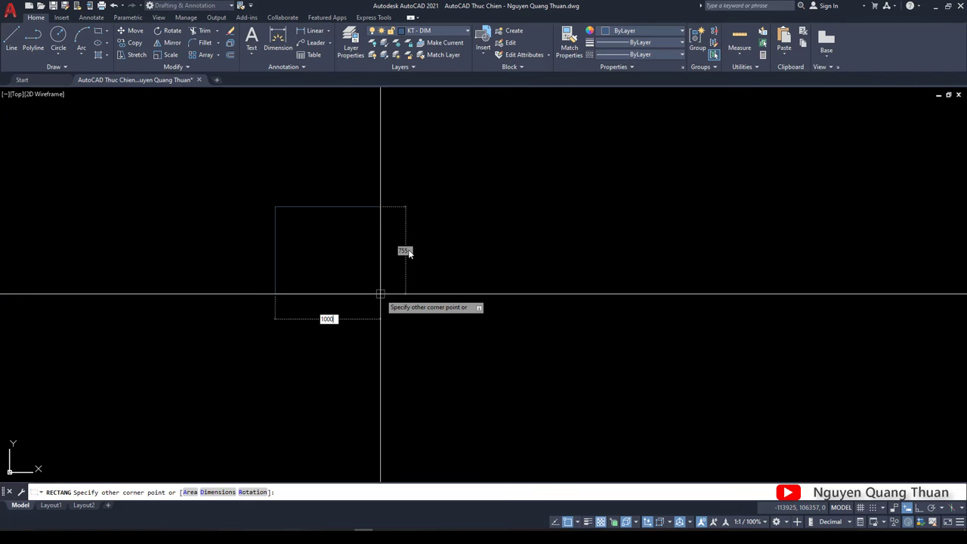
key("Tab")
key("Tab")
type("500")
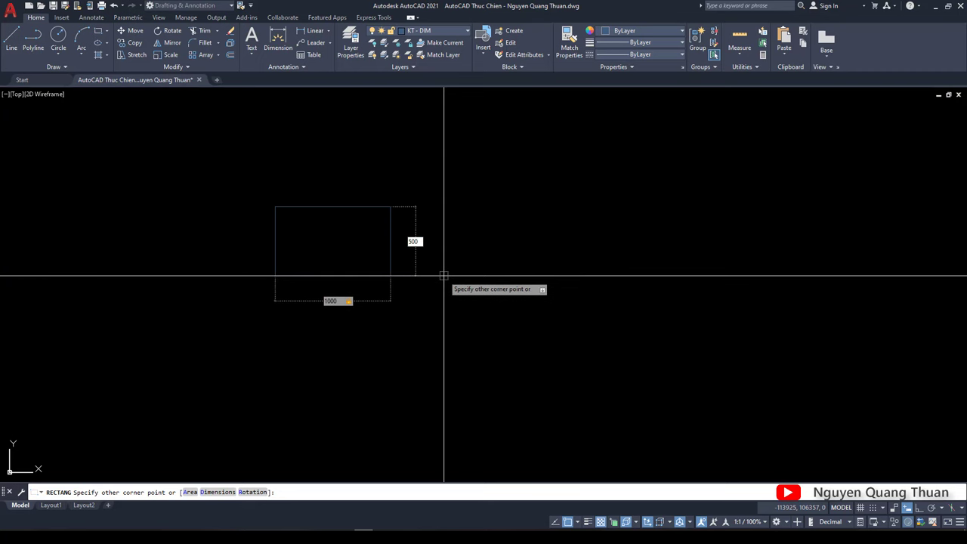
key("Return")
left_click_drag(425, 240, 352, 227)
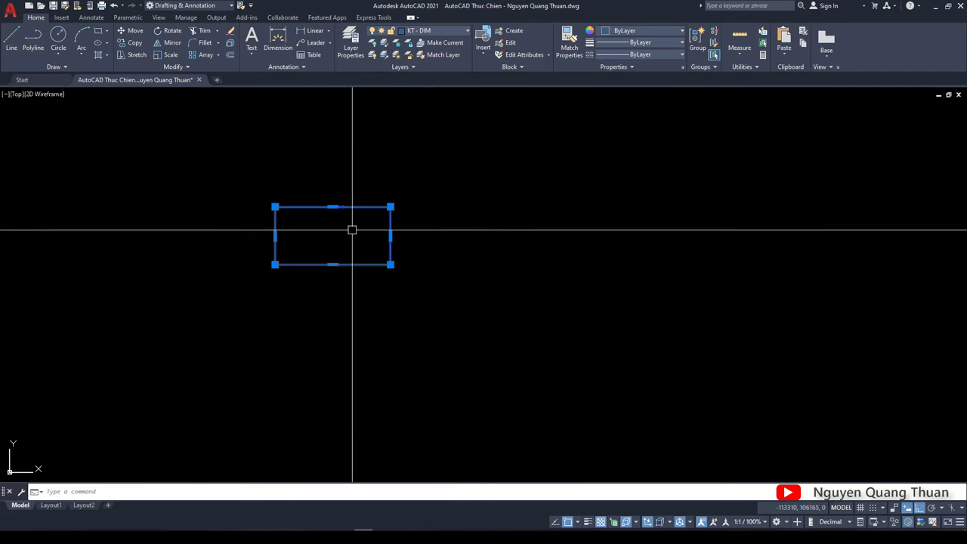
scroll(353, 228, "up", 2)
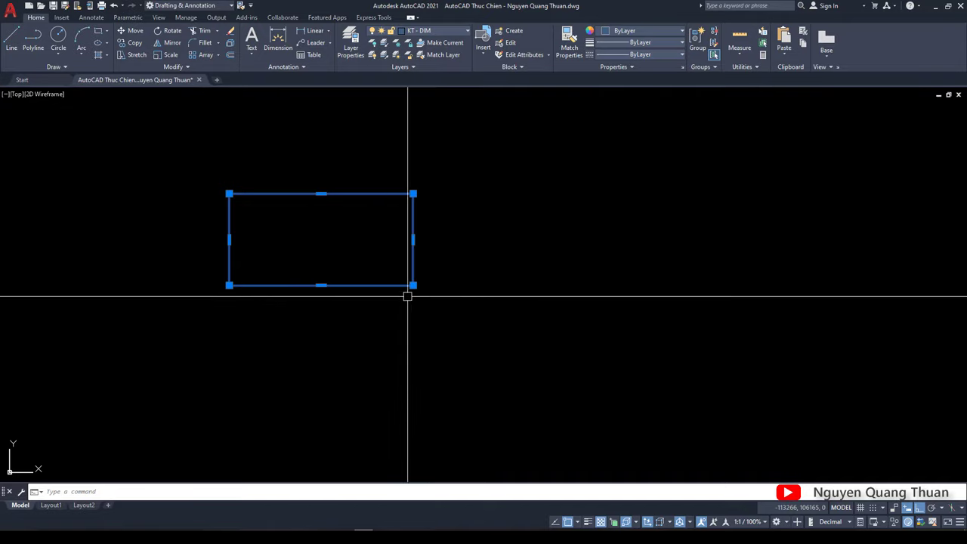
key("Escape")
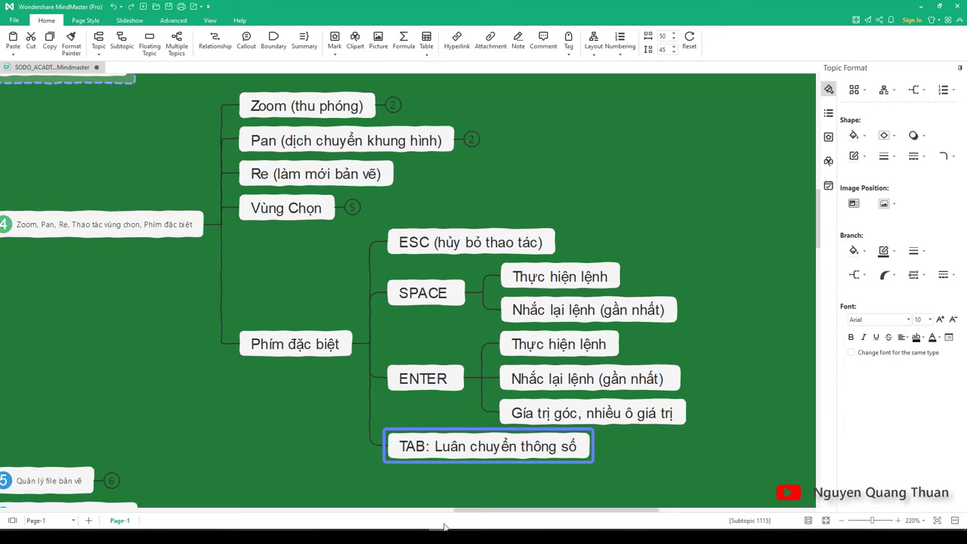
- Zoom around the course map to review the Phím đặc biệt branch
scroll(463, 400, "down", 2, "ctrl")
scroll(464, 404, "down", 3, "ctrl")
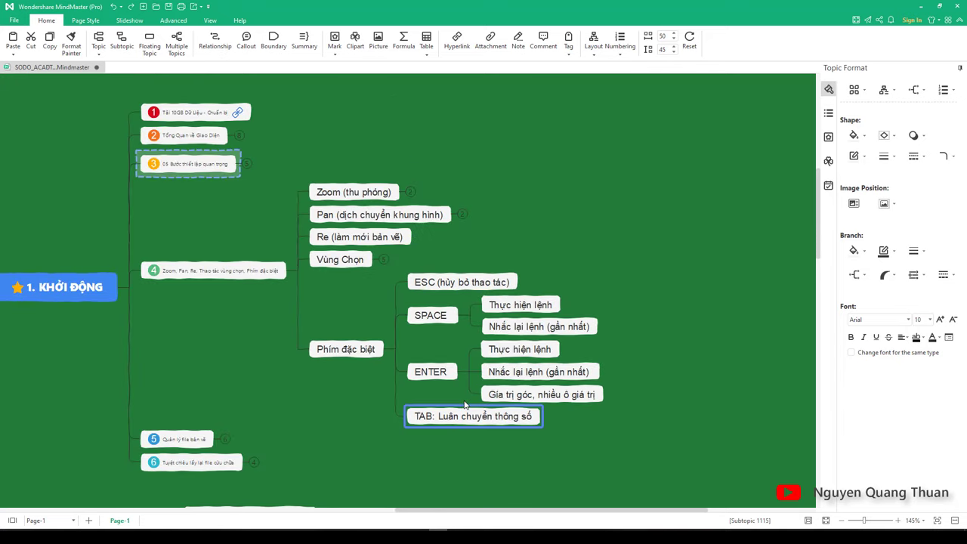
scroll(568, 436, "up", 4, "ctrl")
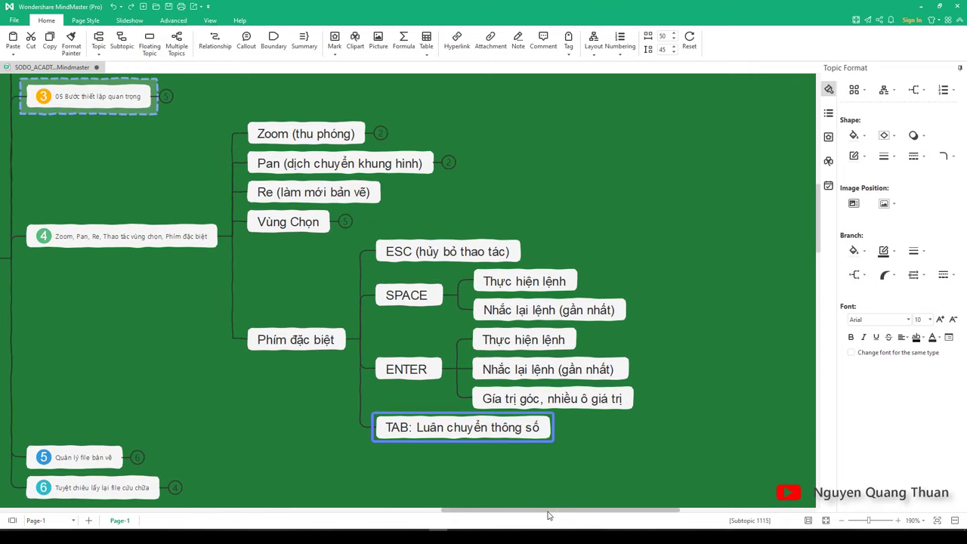
left_click_drag(548, 511, 553, 511)
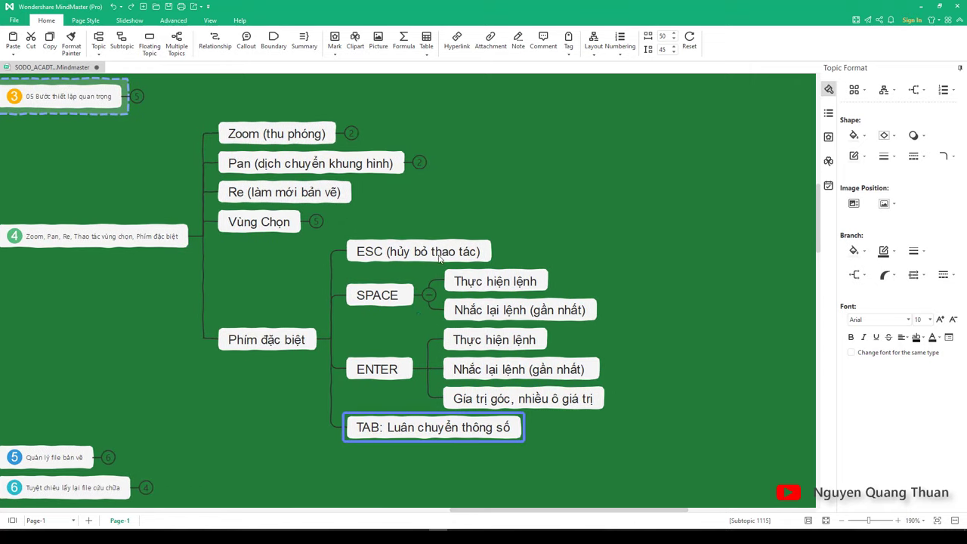
mouse_move(436, 287)
scroll(444, 350, "down", 3, "ctrl")
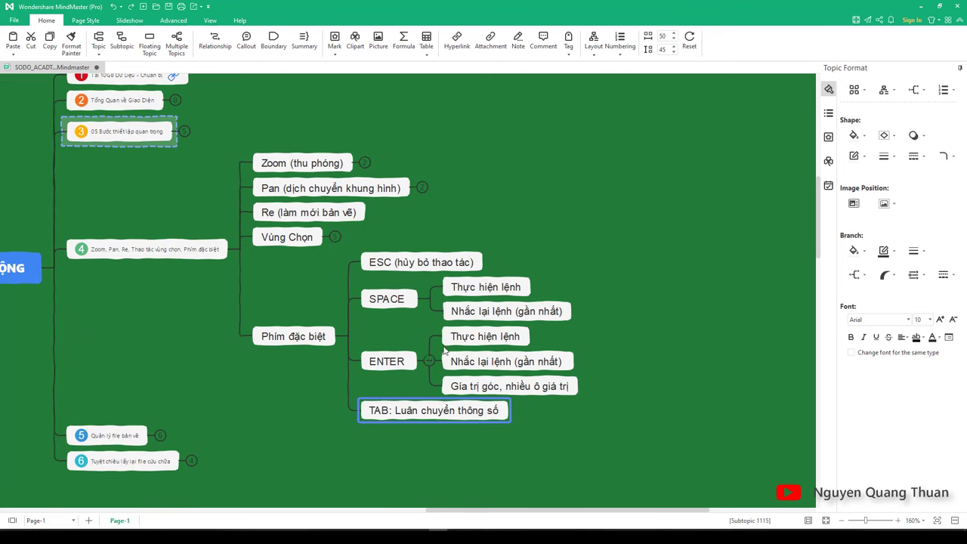
scroll(477, 418, "up", 3, "ctrl")
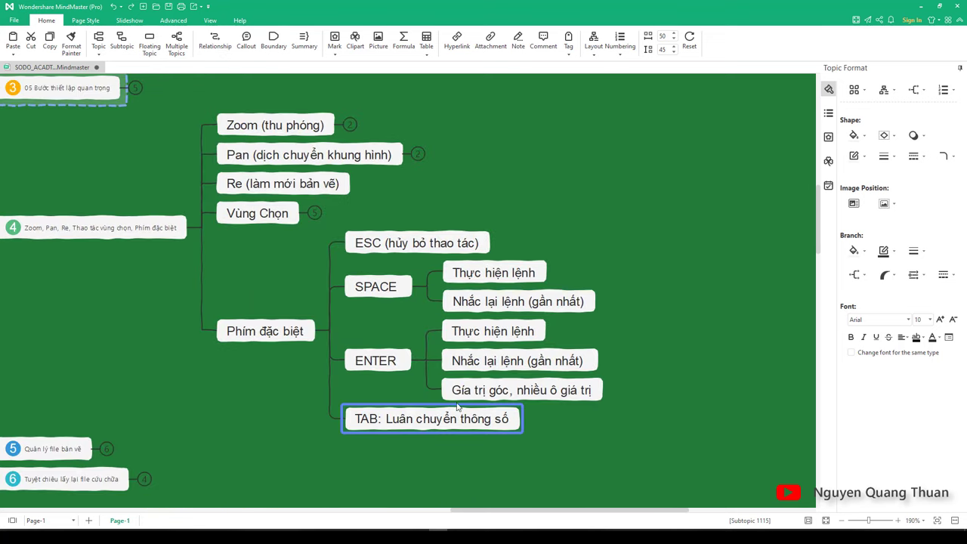
scroll(592, 383, "down", 6, "ctrl")
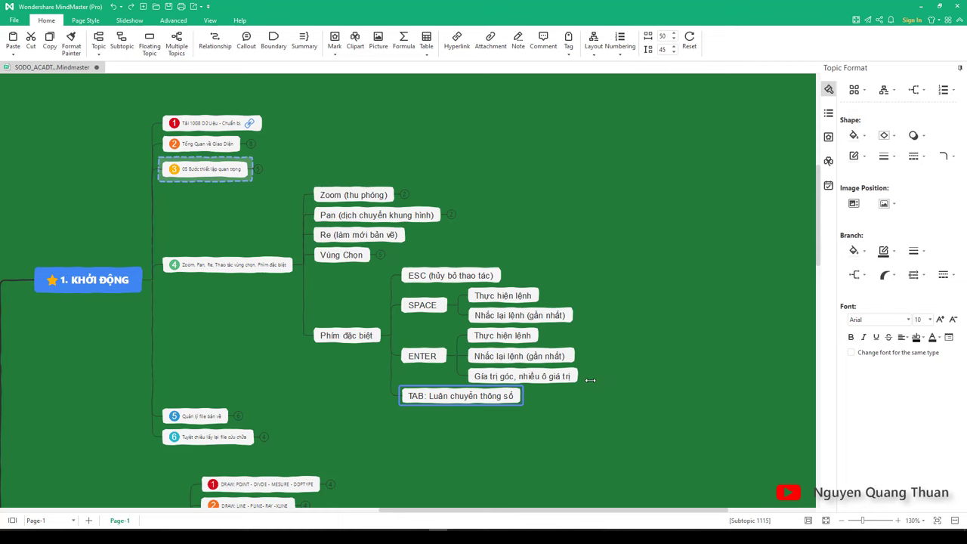
scroll(589, 380, "down", 4, "ctrl")
scroll(587, 380, "down", 3, "ctrl")
scroll(565, 353, "down", 3)
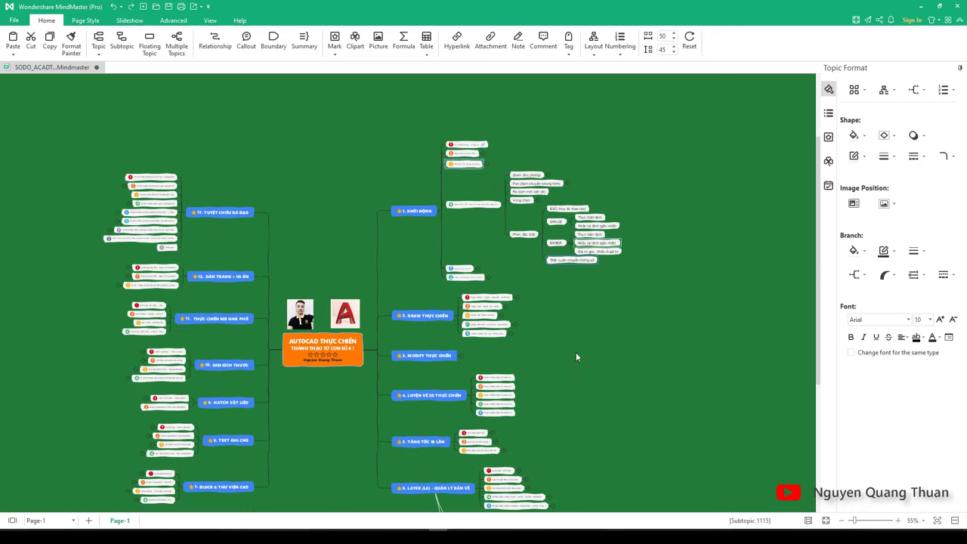
scroll(541, 282, "down", 3)
scroll(395, 240, "up", 3, "ctrl")
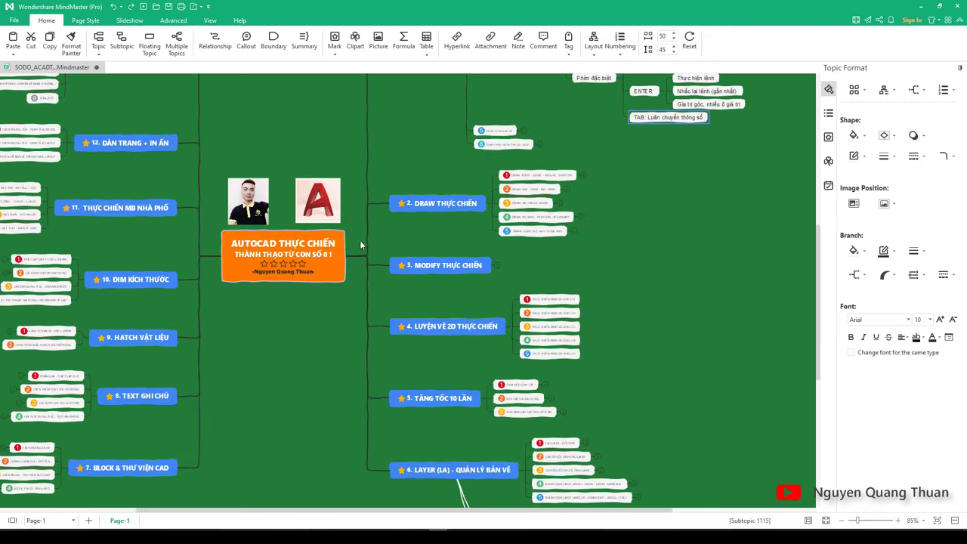
scroll(315, 364, "down", 3, "ctrl")
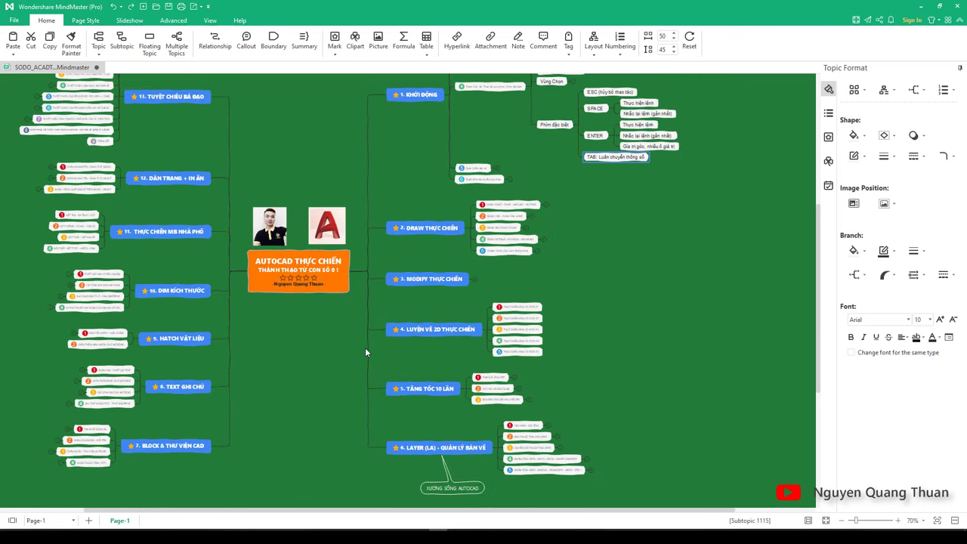
scroll(364, 347, "up", 3, "ctrl")
scroll(464, 354, "up", 3)
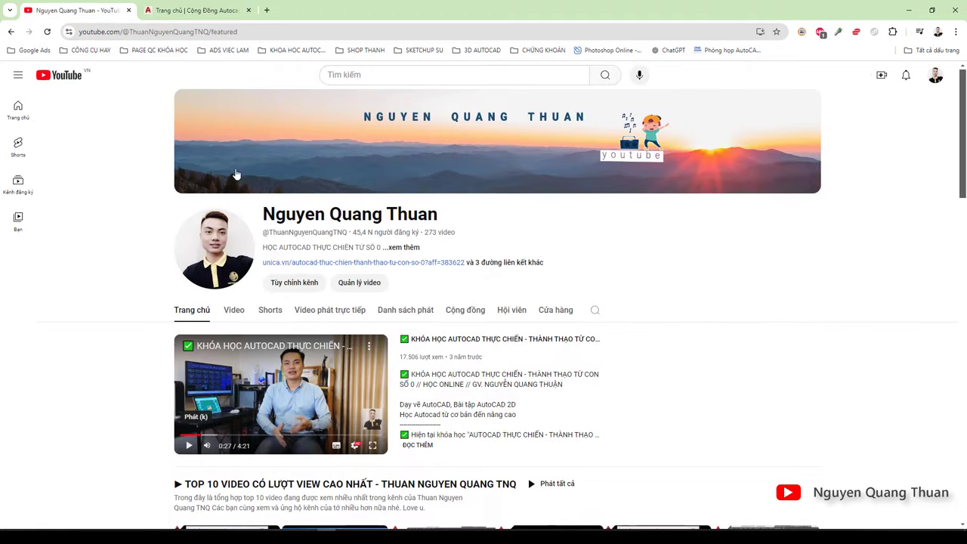
- Zoom to the map overview, then bring up the Cộng Đồng AutoCAD Việt Nam website
scroll(286, 264, "down", 2)
scroll(299, 194, "up", 2)
scroll(369, 394, "down", 3)
scroll(430, 375, "down", 2)
scroll(377, 302, "up", 3)
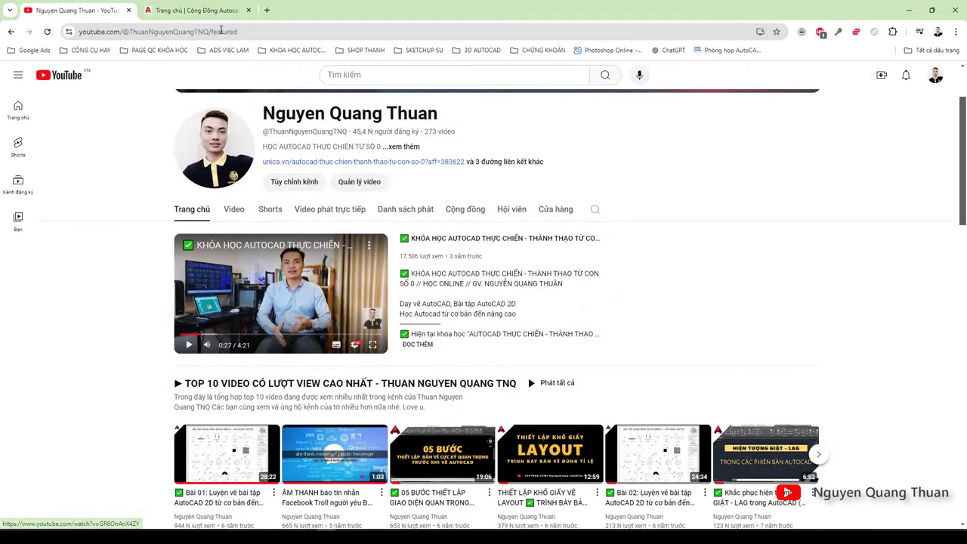
left_click(197, 9)
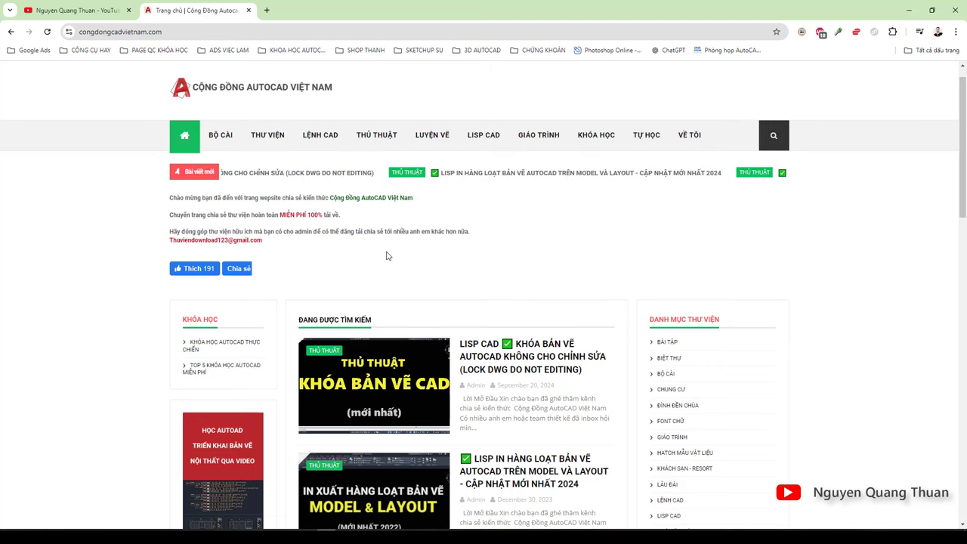
scroll(386, 255, "down", 2)
scroll(539, 380, "up", 2)
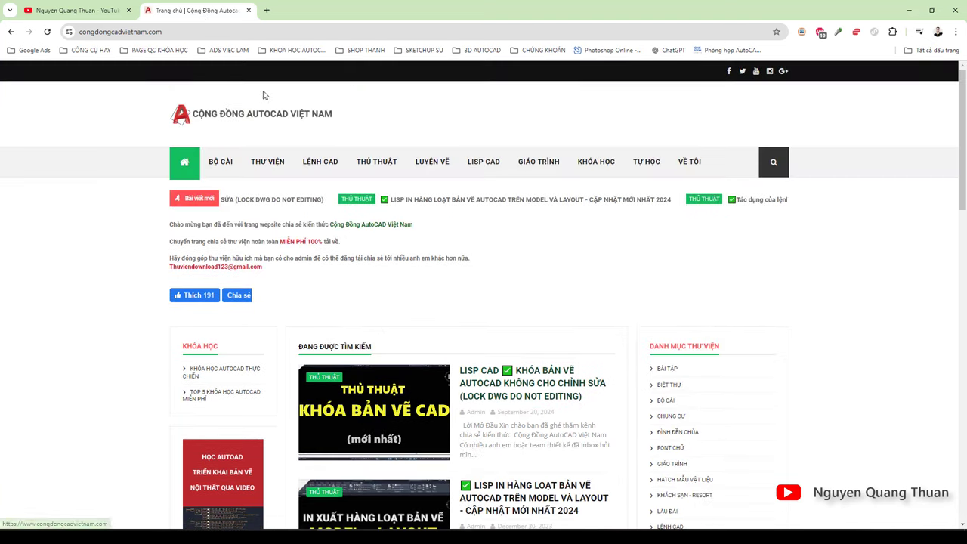
left_click(114, 32)
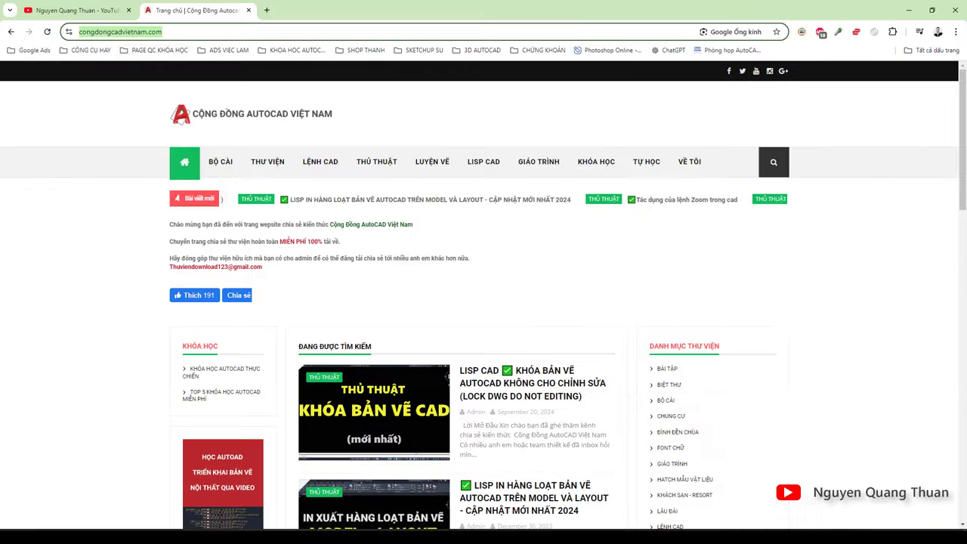
scroll(520, 311, "down", 3)
scroll(574, 317, "up", 3)
scroll(621, 324, "down", 4)
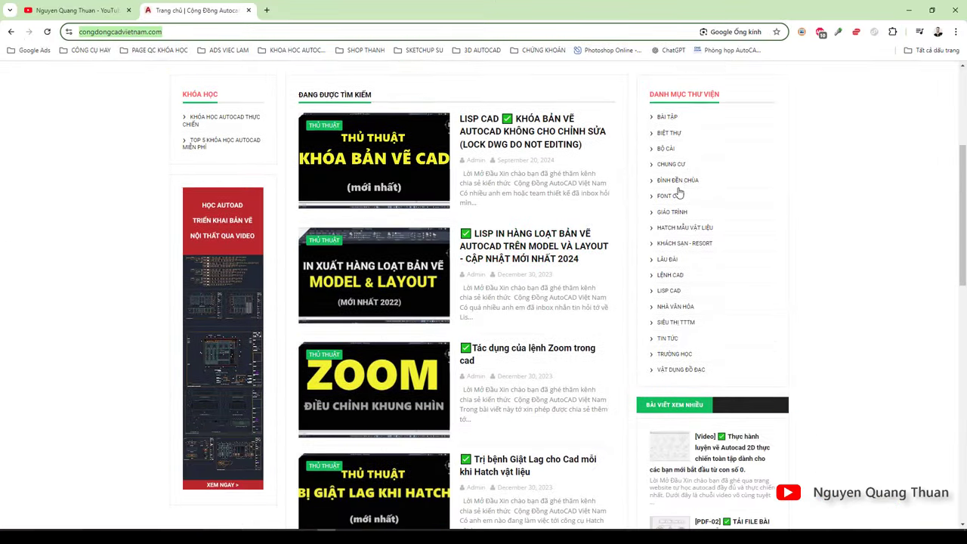
scroll(676, 190, "down", 1)
scroll(642, 329, "up", 2)
scroll(643, 329, "up", 3)
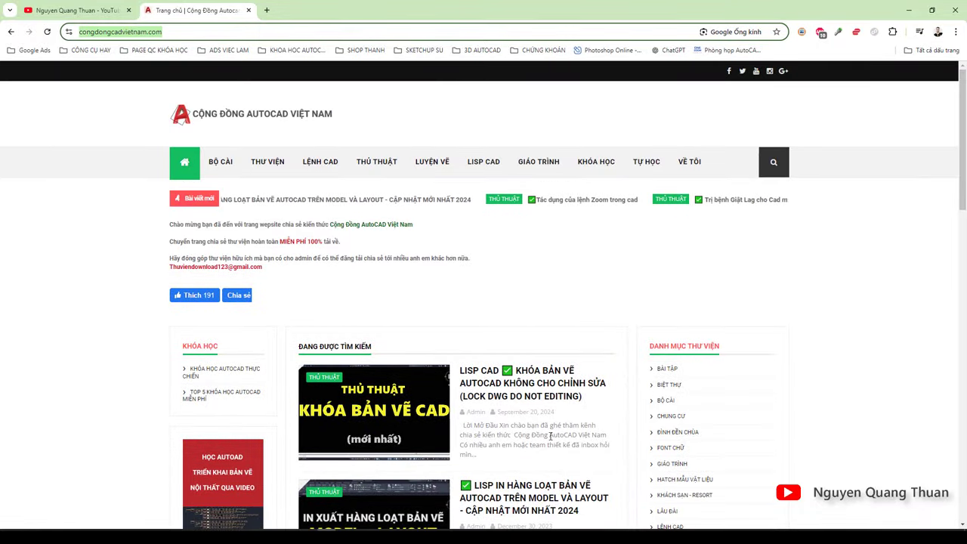